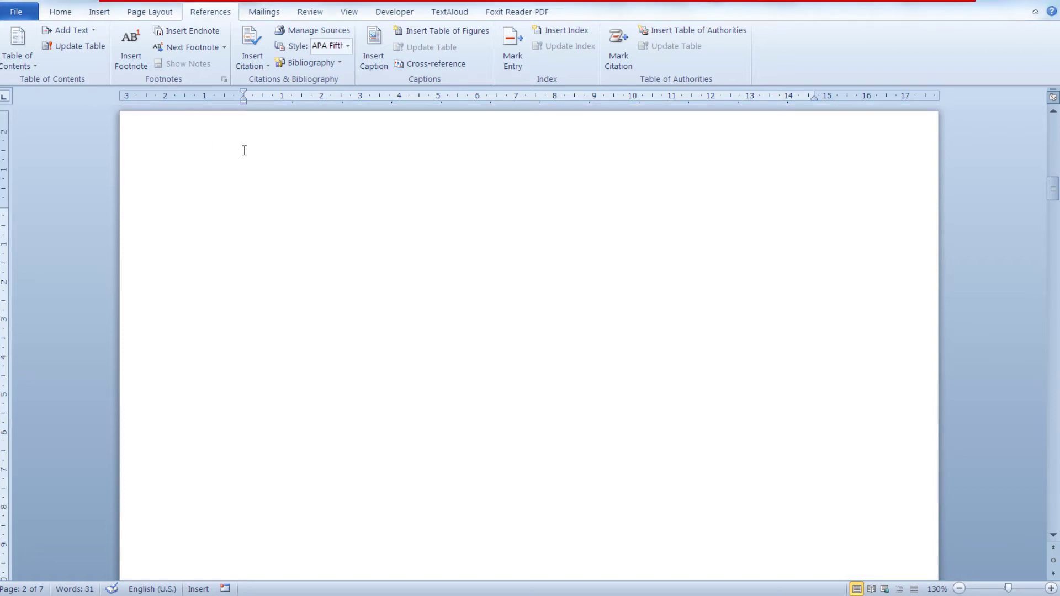
Insert an Automatic Table 2 table of contents into the current document
{"action": "left_click", "coordinate": [15, 67]}
{"action": "left_click", "coordinate": [78, 230]}
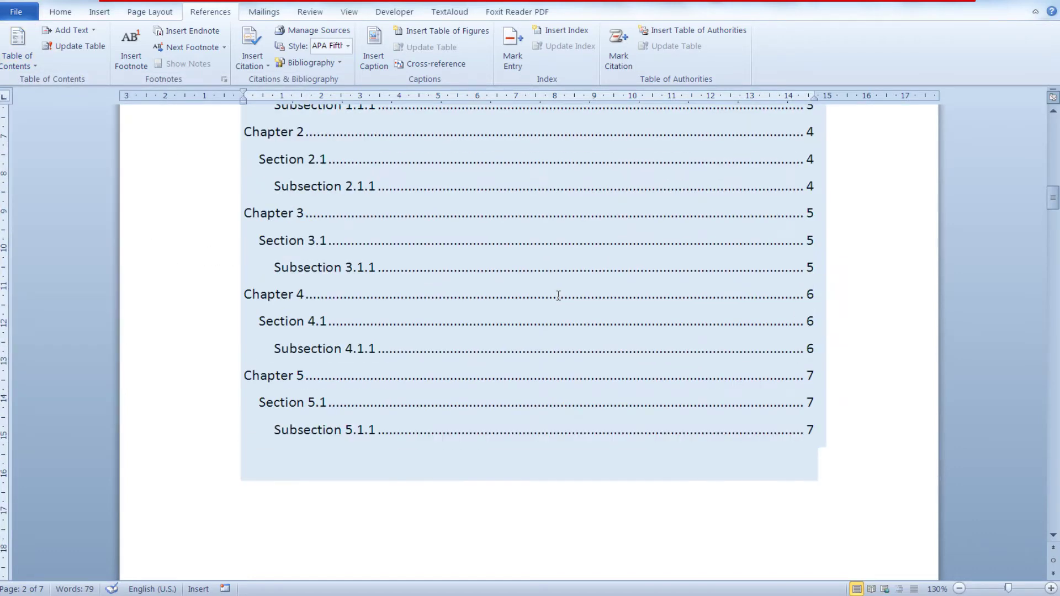
{"action": "scroll", "coordinate": [745, 280], "scroll_direction": "up", "scroll_amount": 10}
{"action": "scroll", "coordinate": [743, 287], "scroll_direction": "down", "scroll_amount": 7}
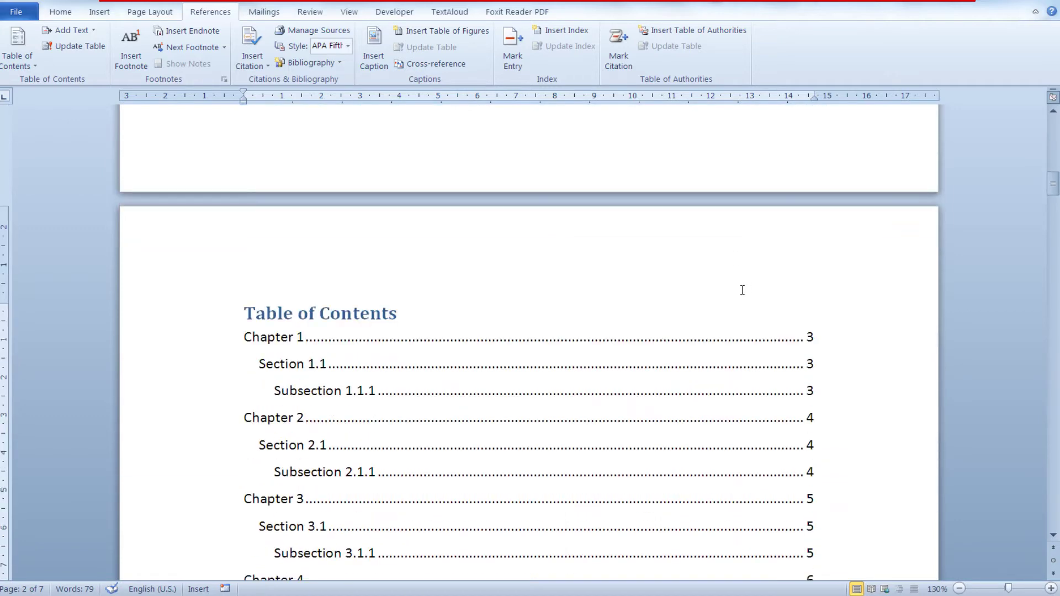
Switch to the ContentsWord.docx document from the taskbar
{"action": "scroll", "coordinate": [743, 365], "scroll_direction": "down", "scroll_amount": 2}
{"action": "left_click", "coordinate": [772, 555]}
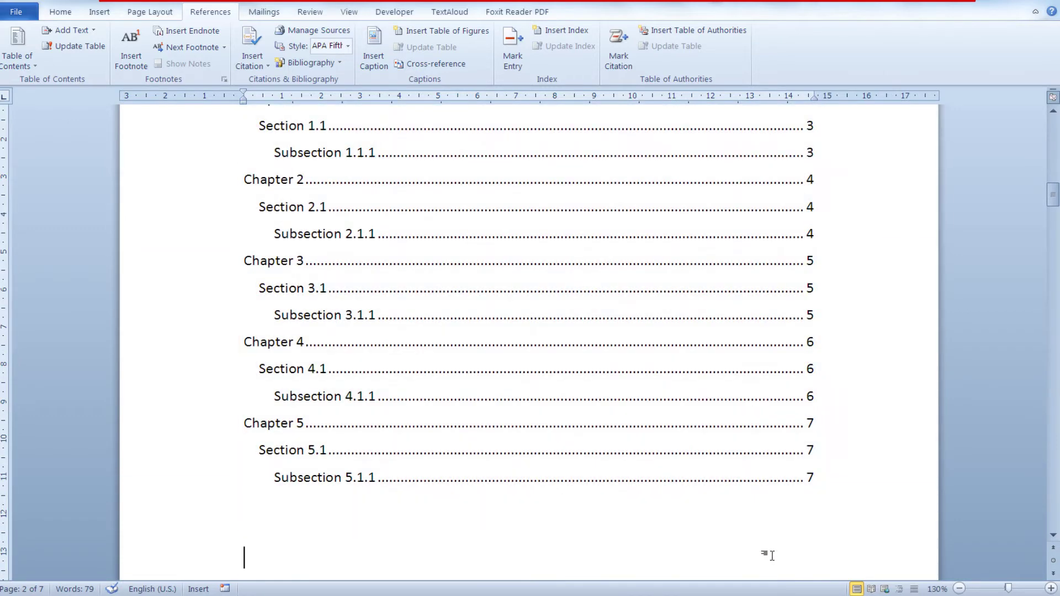
{"action": "left_click", "coordinate": [857, 554]}
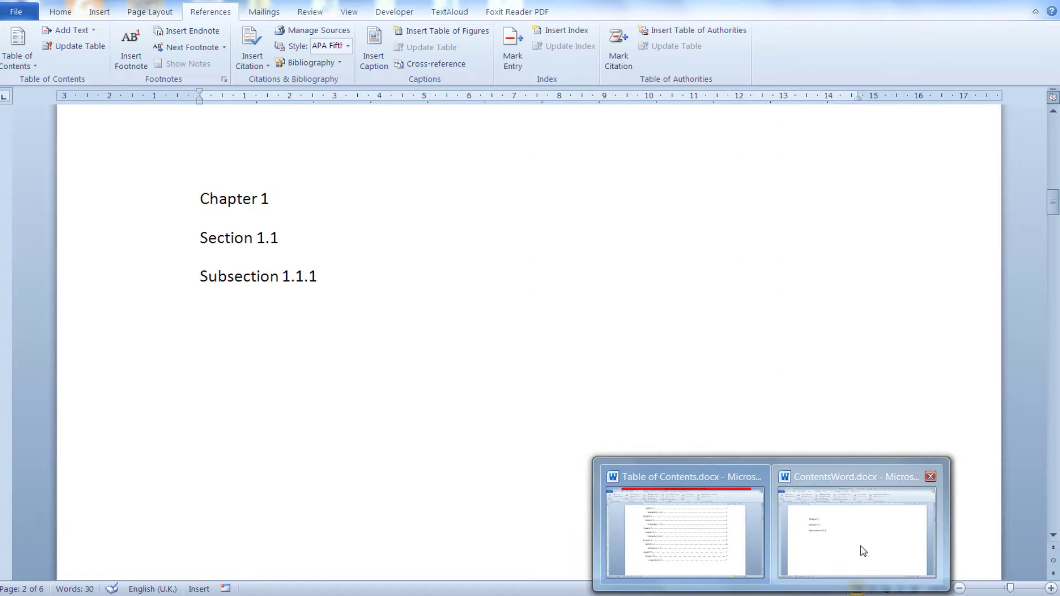
Apply Heading 1, Heading 2 and Heading 3 to the Chapter 1, Section 1.1 and Subsection 1.1.1 lines
{"action": "left_click", "coordinate": [53, 14]}
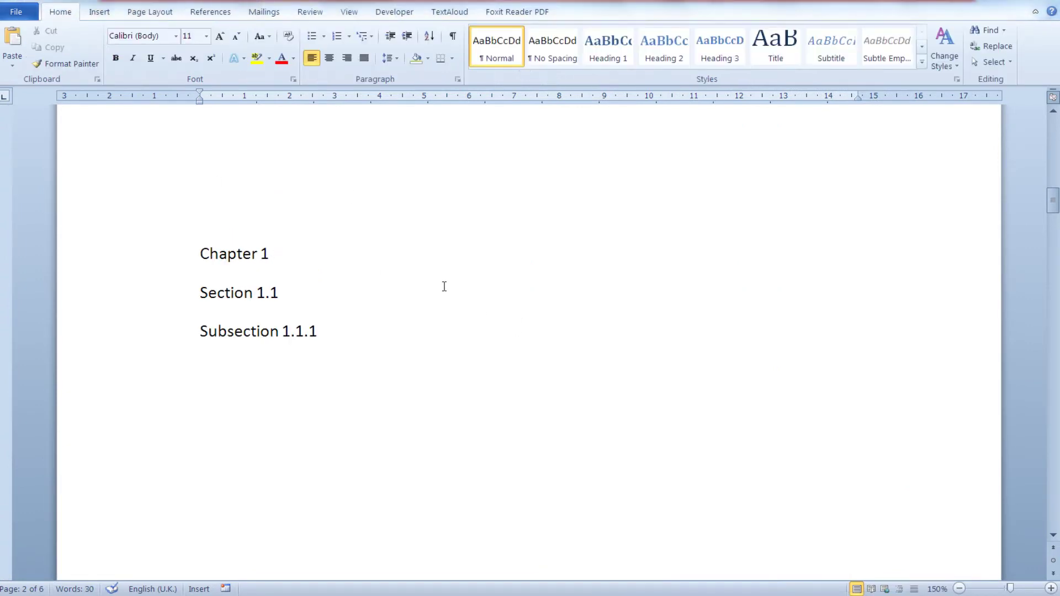
{"action": "triple_click", "coordinate": [216, 255]}
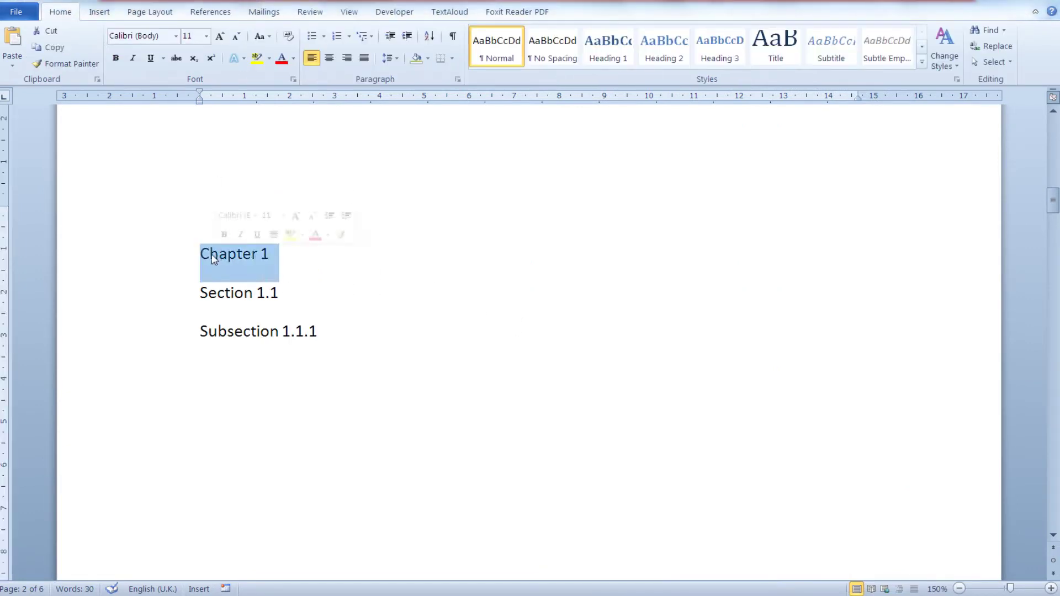
{"action": "left_click", "coordinate": [607, 47]}
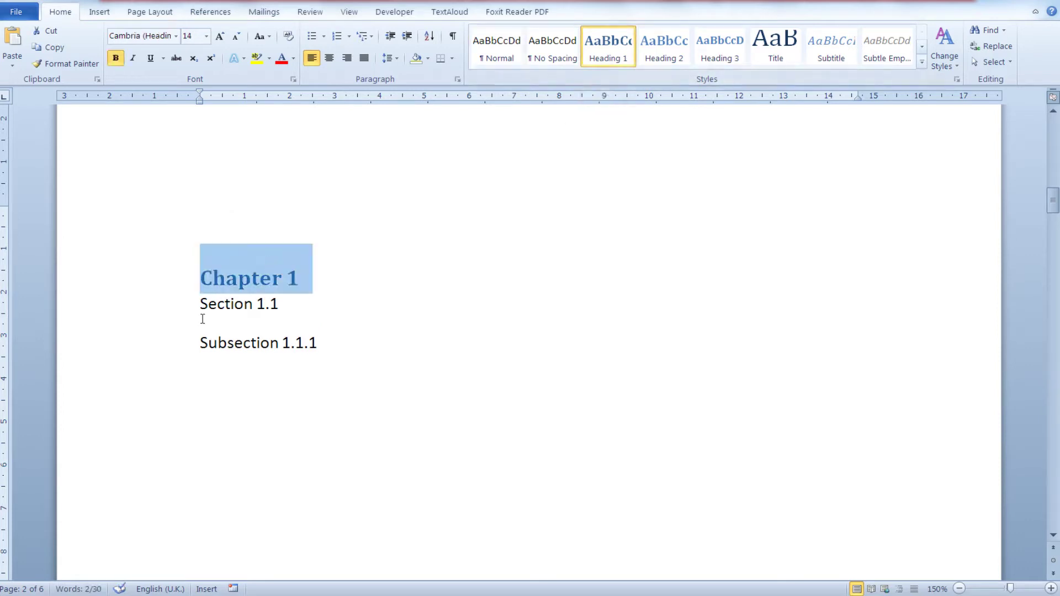
{"action": "triple_click", "coordinate": [215, 307]}
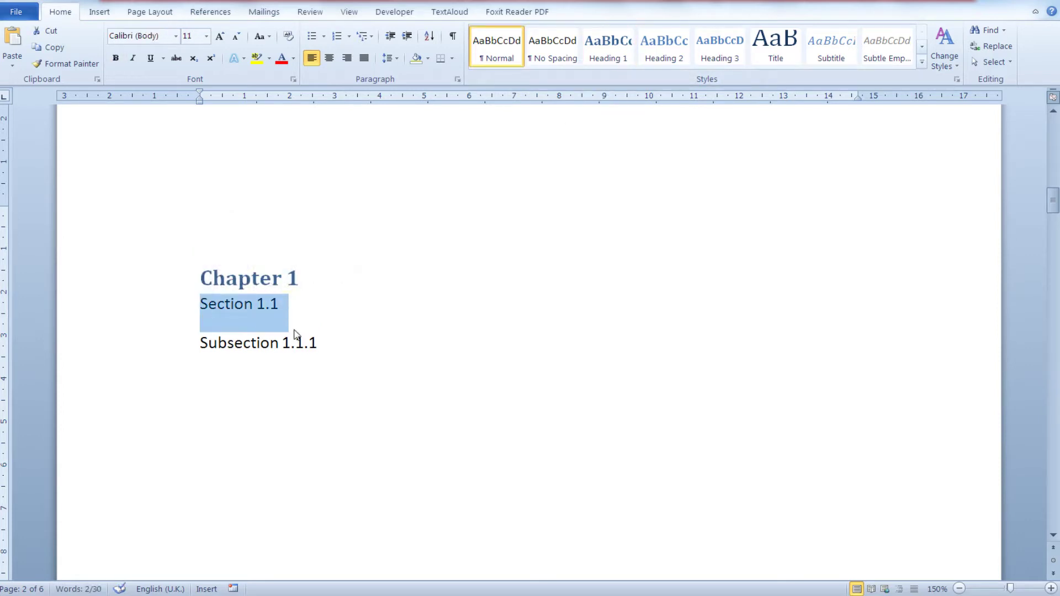
{"action": "left_click", "coordinate": [655, 44]}
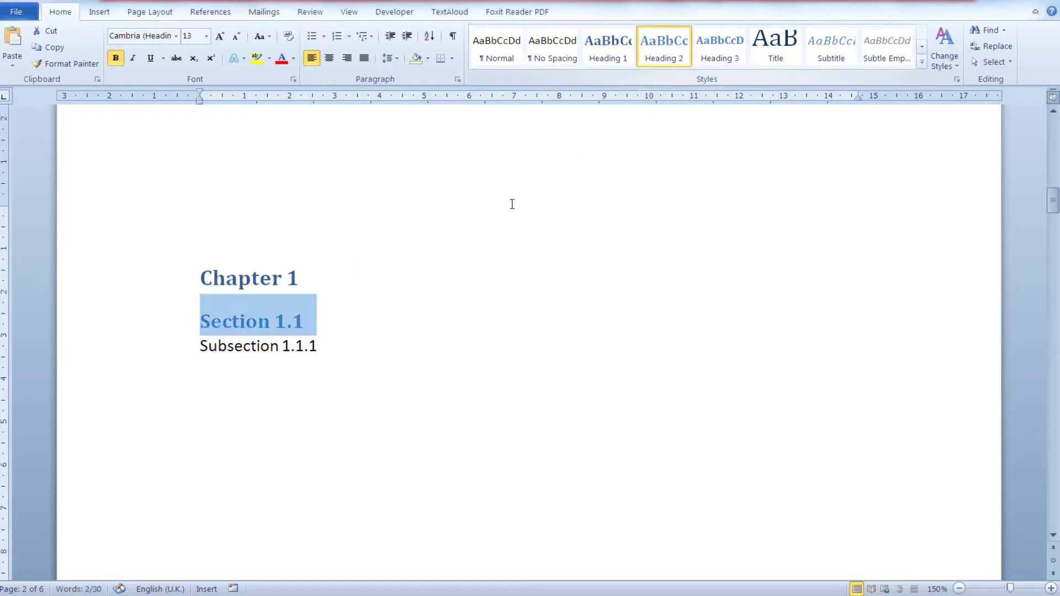
{"action": "triple_click", "coordinate": [223, 349]}
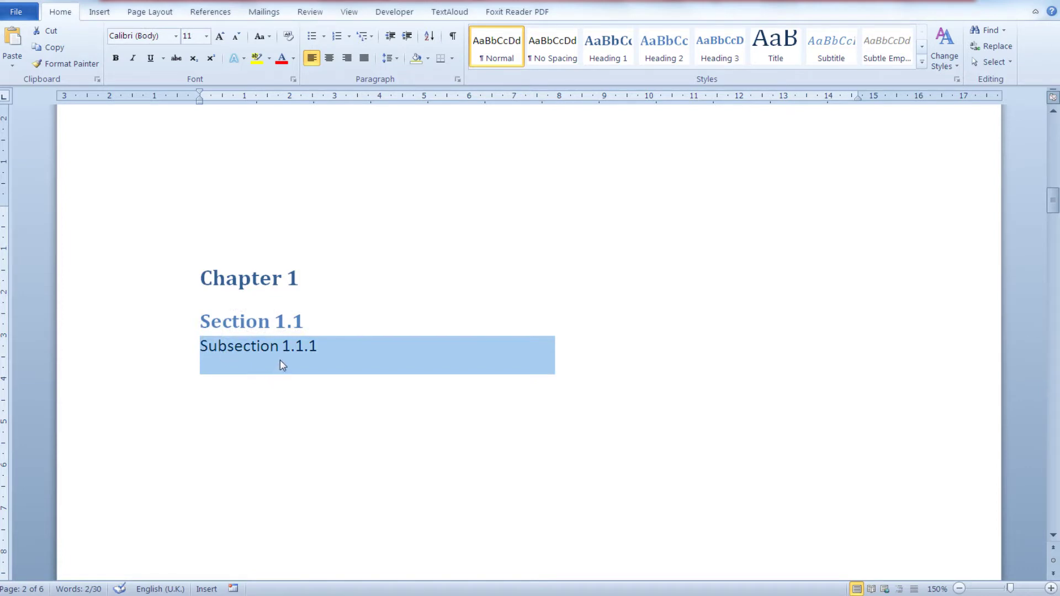
{"action": "left_click", "coordinate": [723, 48]}
{"action": "scroll", "coordinate": [610, 386], "scroll_direction": "down", "scroll_amount": 2}
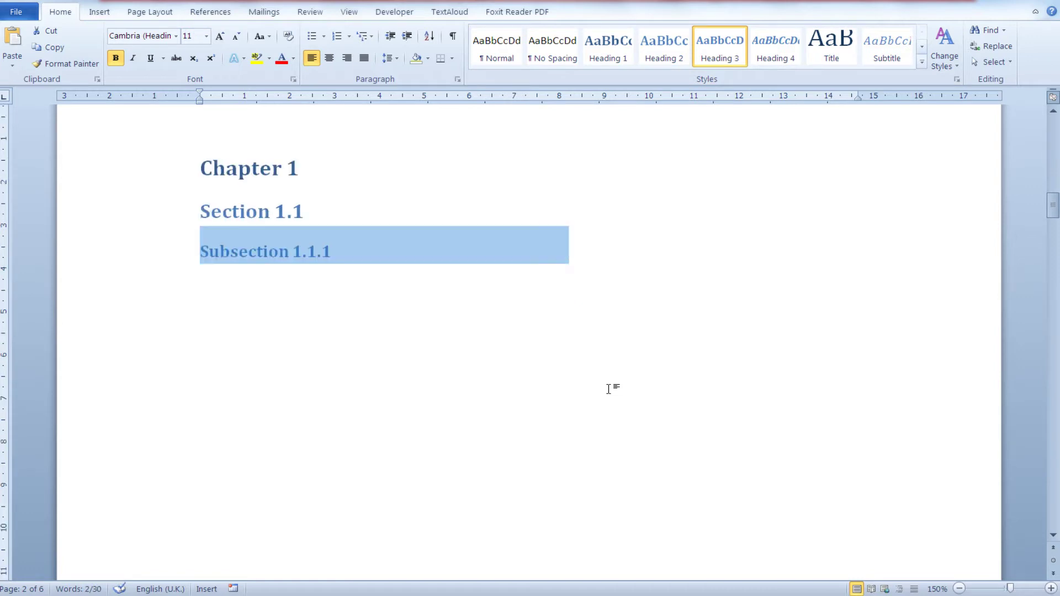
{"action": "scroll", "coordinate": [611, 387], "scroll_direction": "up", "scroll_amount": 3}
{"action": "left_click", "coordinate": [620, 372]}
{"action": "scroll", "coordinate": [620, 376], "scroll_direction": "down", "scroll_amount": 10}
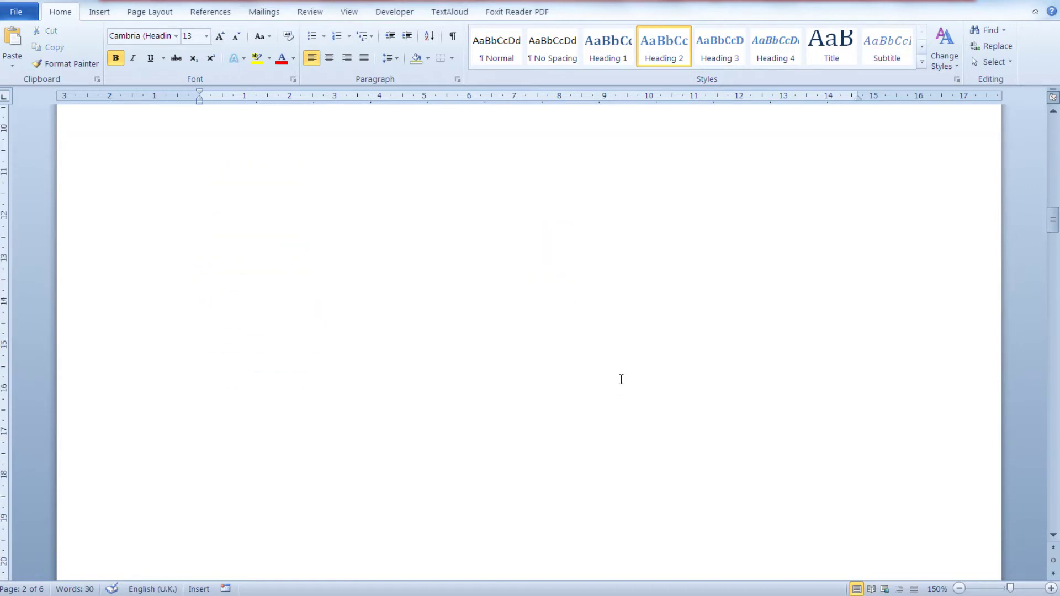
{"action": "scroll", "coordinate": [621, 379], "scroll_direction": "down", "scroll_amount": 4}
Style Chapter 2, Section 2.1 and Subsection 2.1.1 as Heading 1, 2 and 3
{"action": "scroll", "coordinate": [426, 350], "scroll_direction": "down", "scroll_amount": 2}
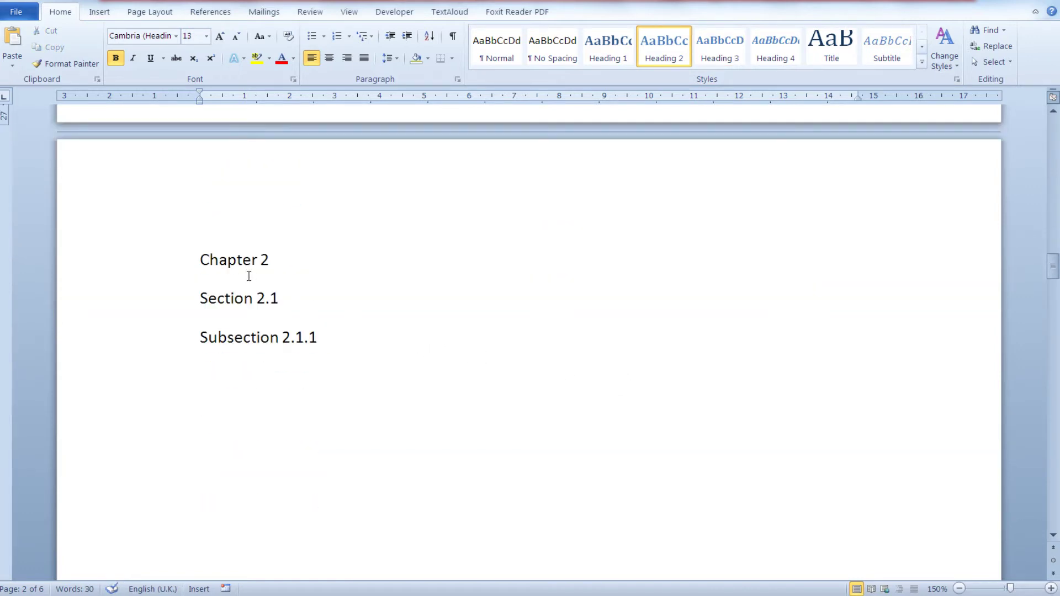
{"action": "left_click_drag", "start_coordinate": [200, 260], "coordinate": [279, 263]}
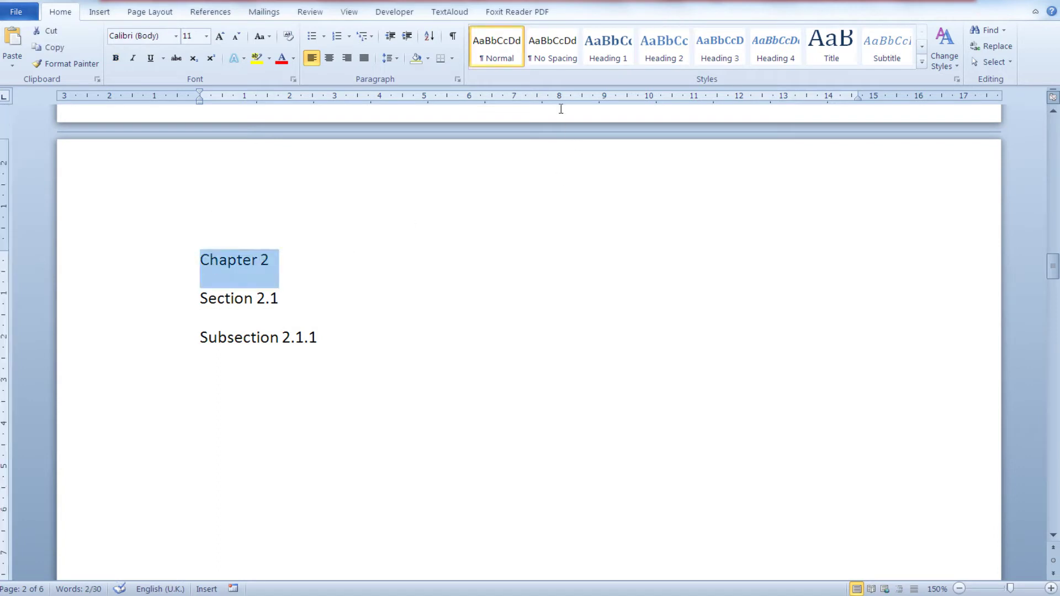
{"action": "left_click", "coordinate": [607, 53]}
{"action": "triple_click", "coordinate": [234, 287]}
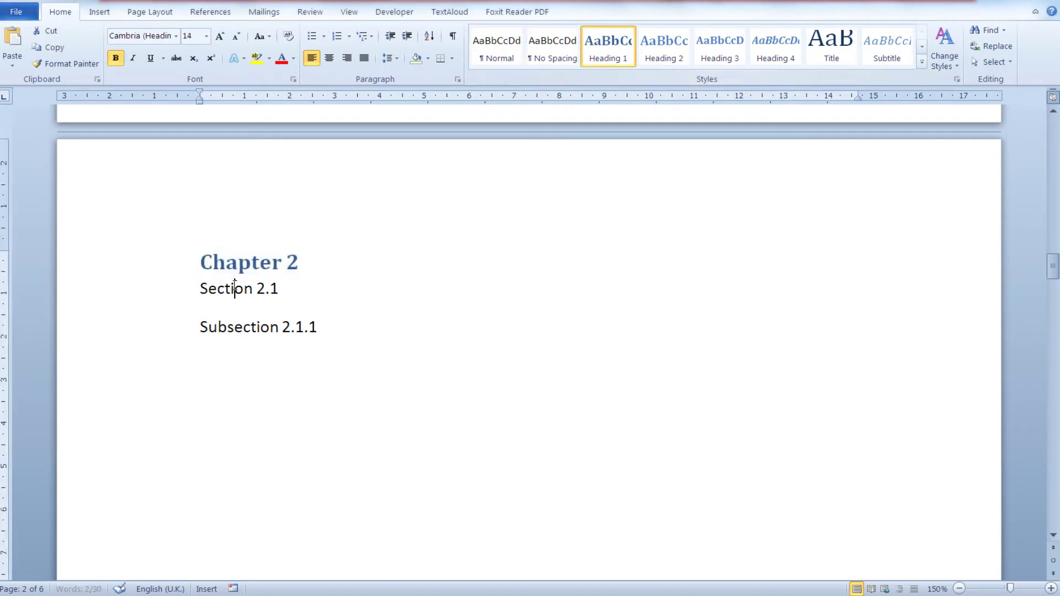
{"action": "left_click", "coordinate": [668, 42]}
{"action": "left_click_drag", "start_coordinate": [201, 331], "coordinate": [364, 334]}
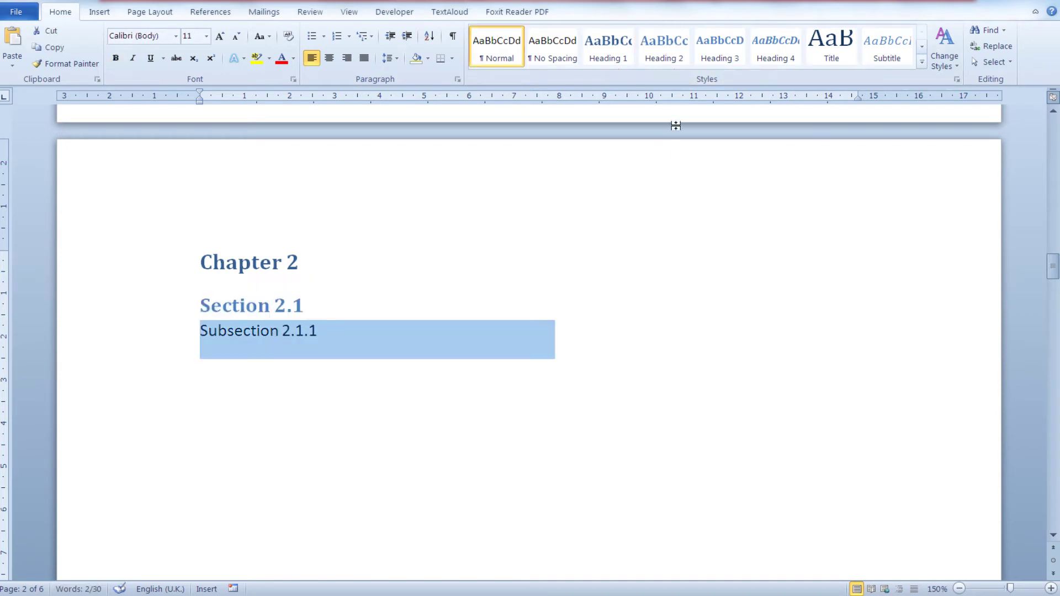
{"action": "left_click", "coordinate": [708, 55]}
Make Chapter 3 a Heading 1 and Section 3.1 a Heading 2, then select Subsection 3.1.1
{"action": "scroll", "coordinate": [513, 399], "scroll_direction": "down", "scroll_amount": 15}
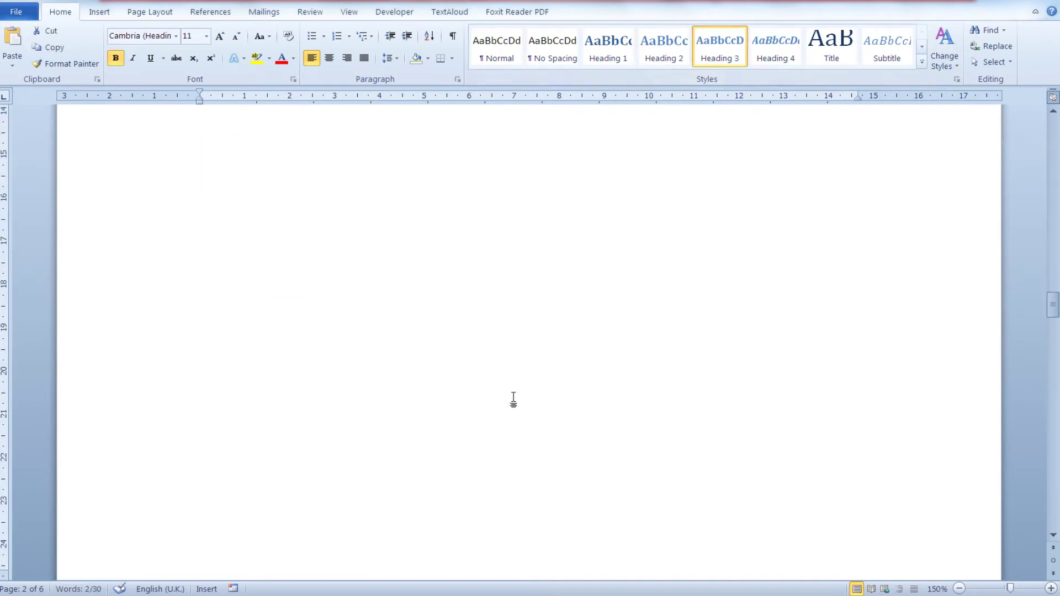
{"action": "triple_click", "coordinate": [261, 191]}
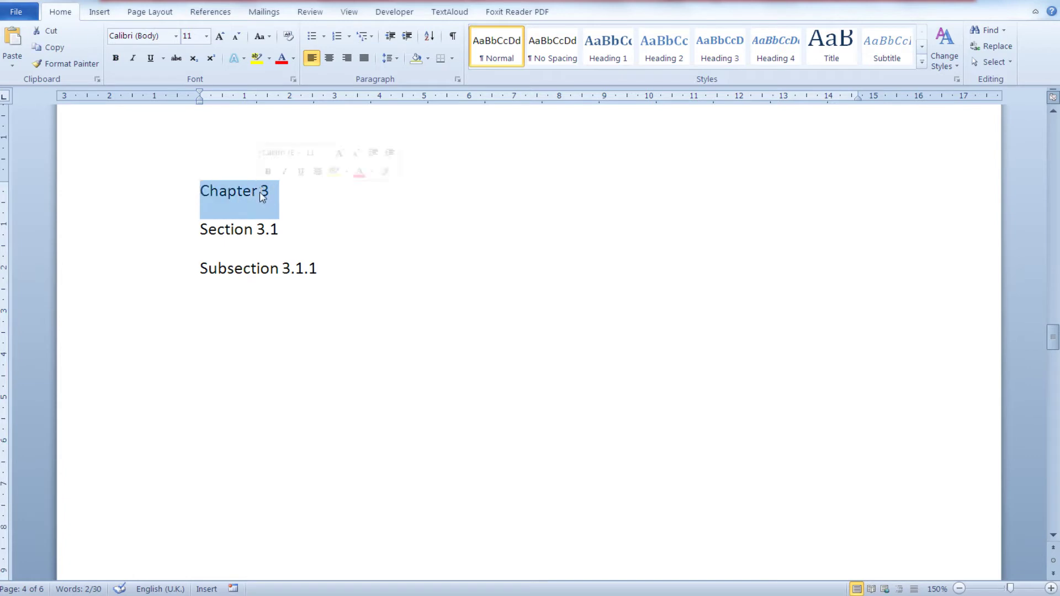
{"action": "left_click", "coordinate": [605, 50]}
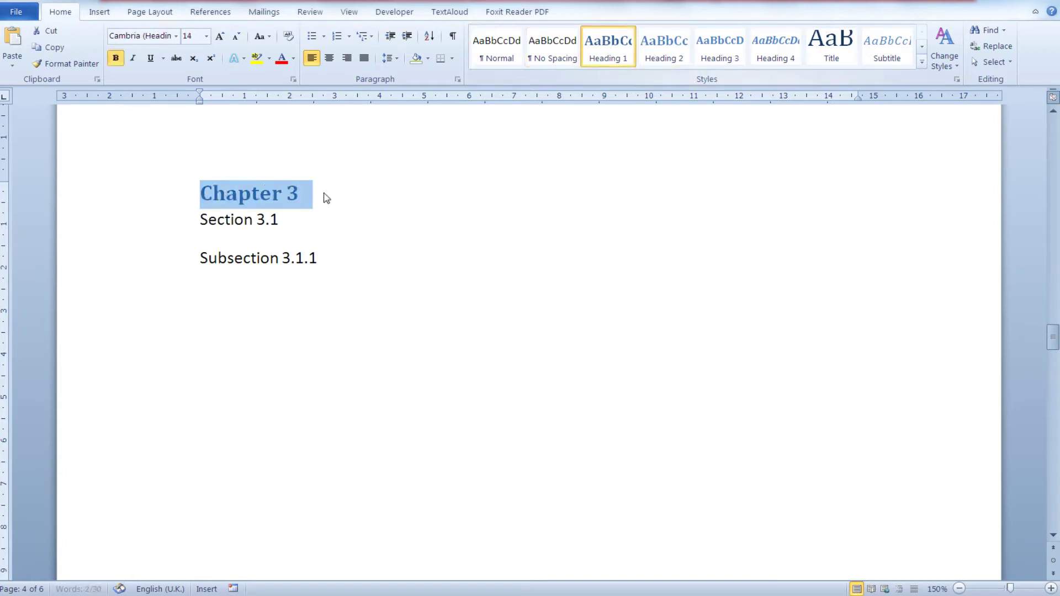
{"action": "triple_click", "coordinate": [263, 216]}
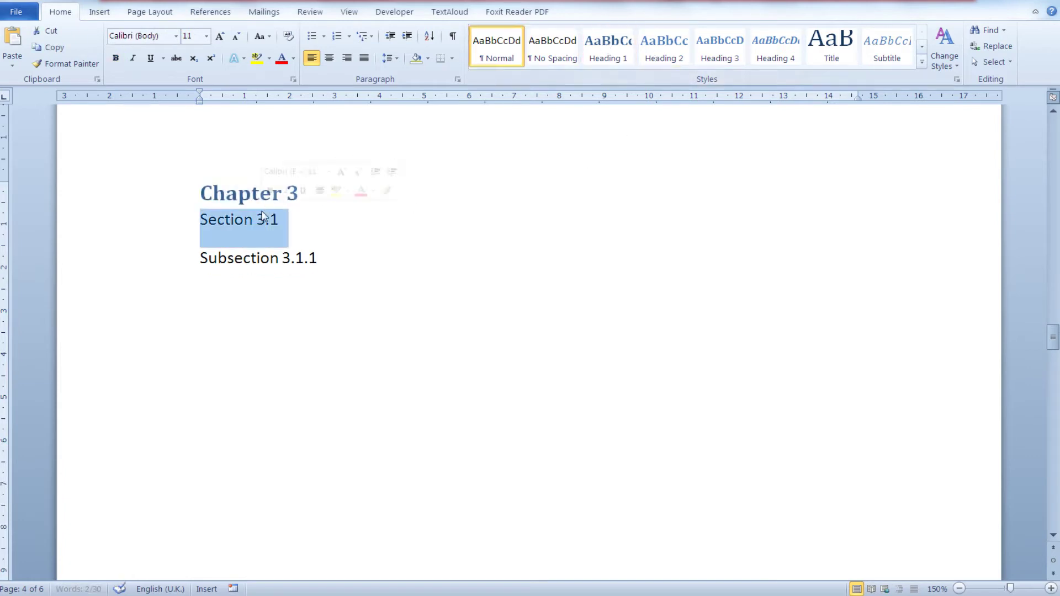
{"action": "left_click", "coordinate": [660, 53]}
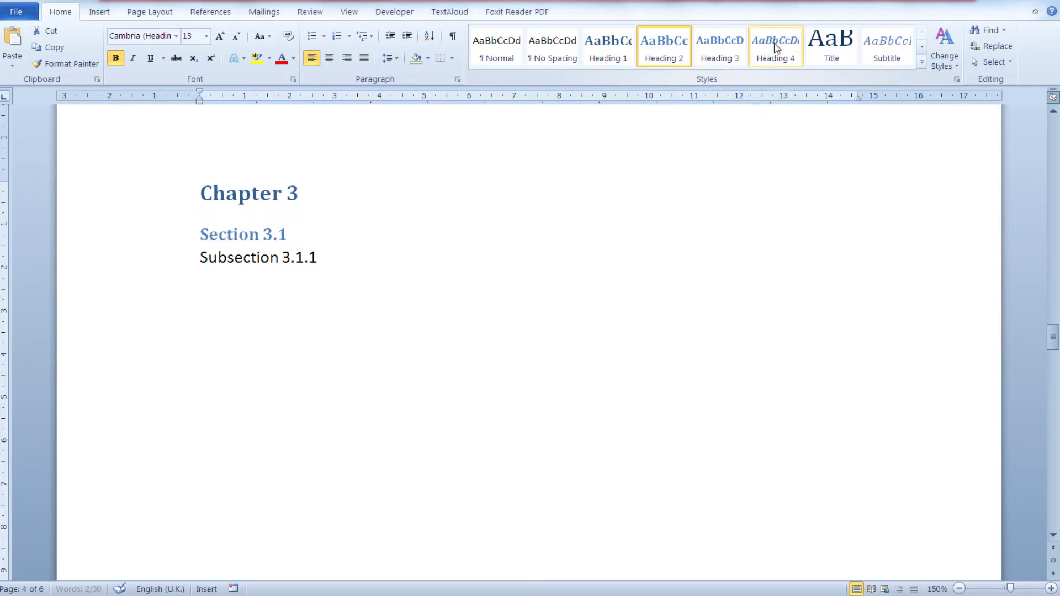
{"action": "left_click", "coordinate": [225, 261]}
{"action": "triple_click", "coordinate": [224, 261]}
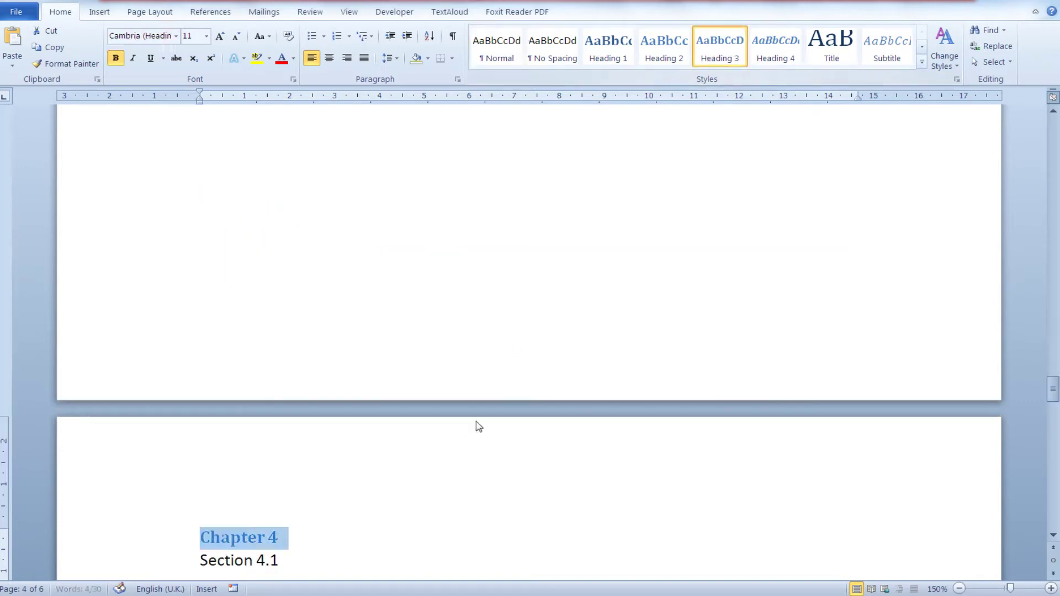
{"action": "scroll", "coordinate": [475, 423], "scroll_direction": "up", "scroll_amount": 5}
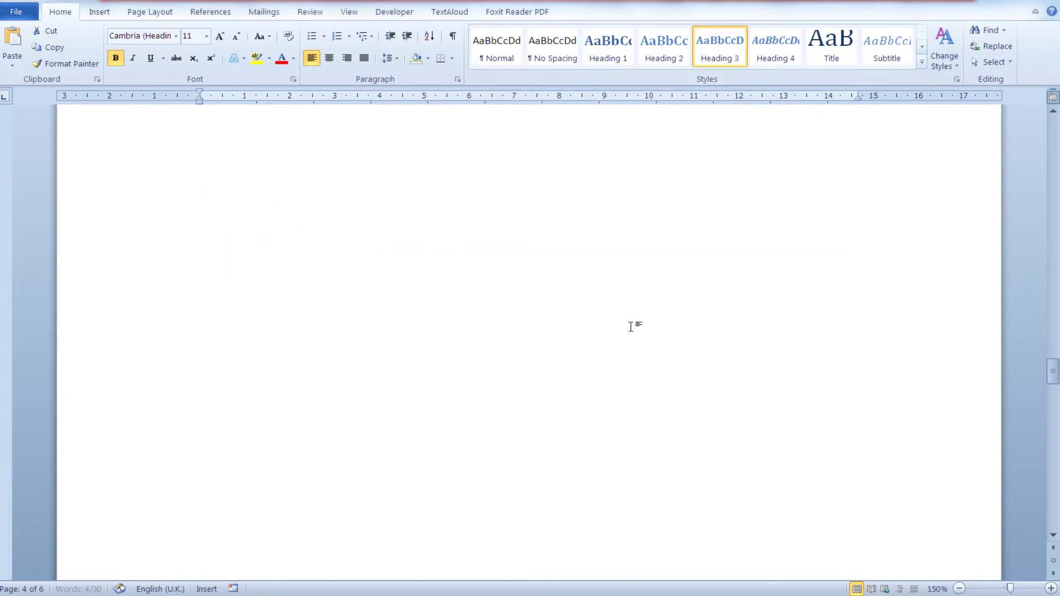
{"action": "scroll", "coordinate": [632, 324], "scroll_direction": "down", "scroll_amount": 6}
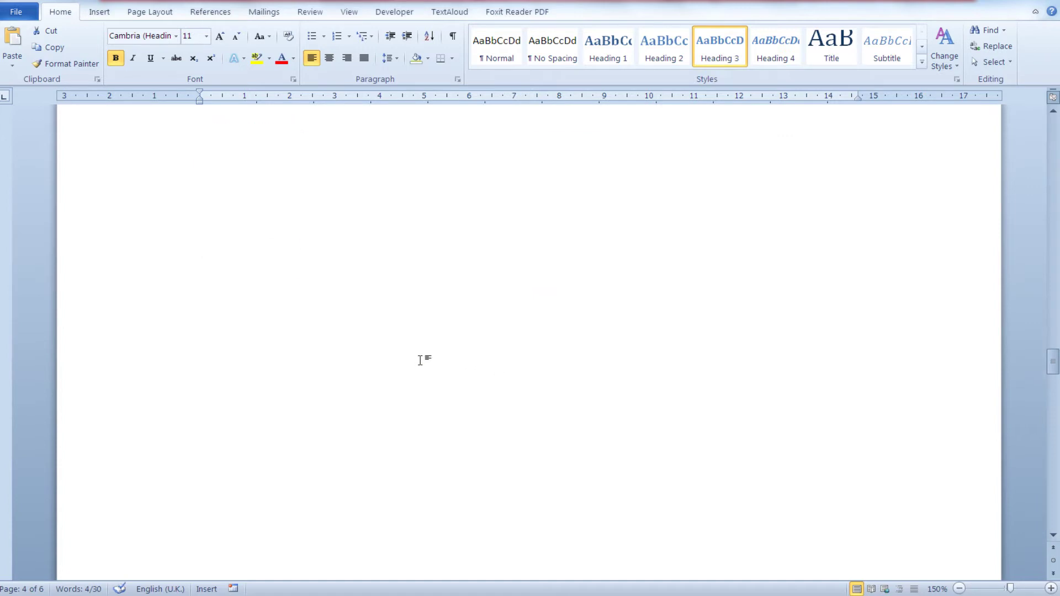
{"action": "scroll", "coordinate": [422, 359], "scroll_direction": "down", "scroll_amount": 4}
Style Chapter 4, Section 4.1 and Subsection 4.1.1 as Heading 1, 2 and 3
{"action": "scroll", "coordinate": [423, 366], "scroll_direction": "down", "scroll_amount": 4}
{"action": "left_click", "coordinate": [249, 163]}
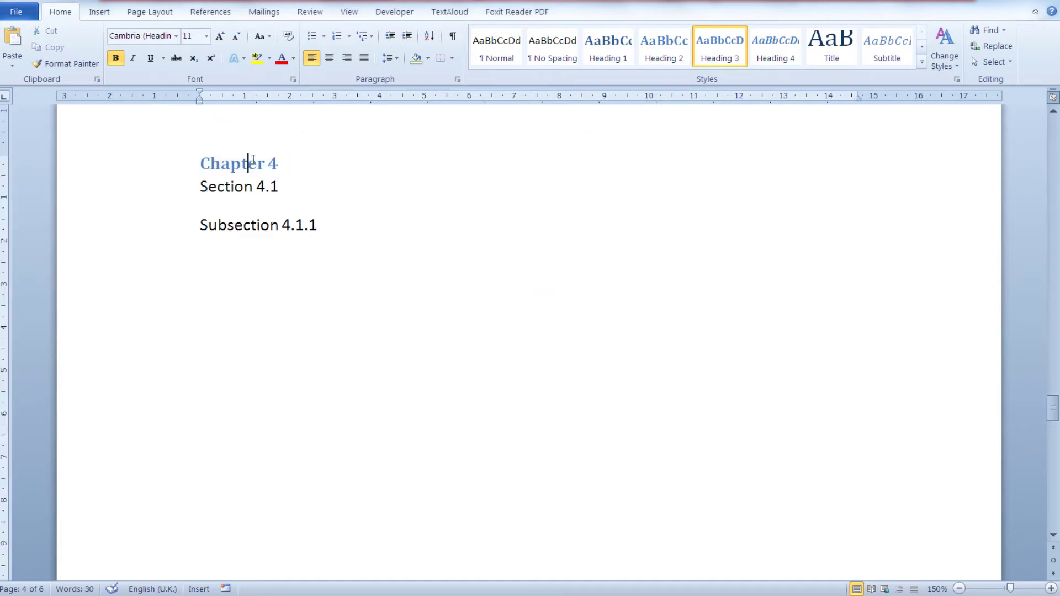
{"action": "double_click", "coordinate": [248, 164]}
{"action": "left_click", "coordinate": [251, 160]}
{"action": "triple_click", "coordinate": [279, 160]}
{"action": "left_click", "coordinate": [615, 64]}
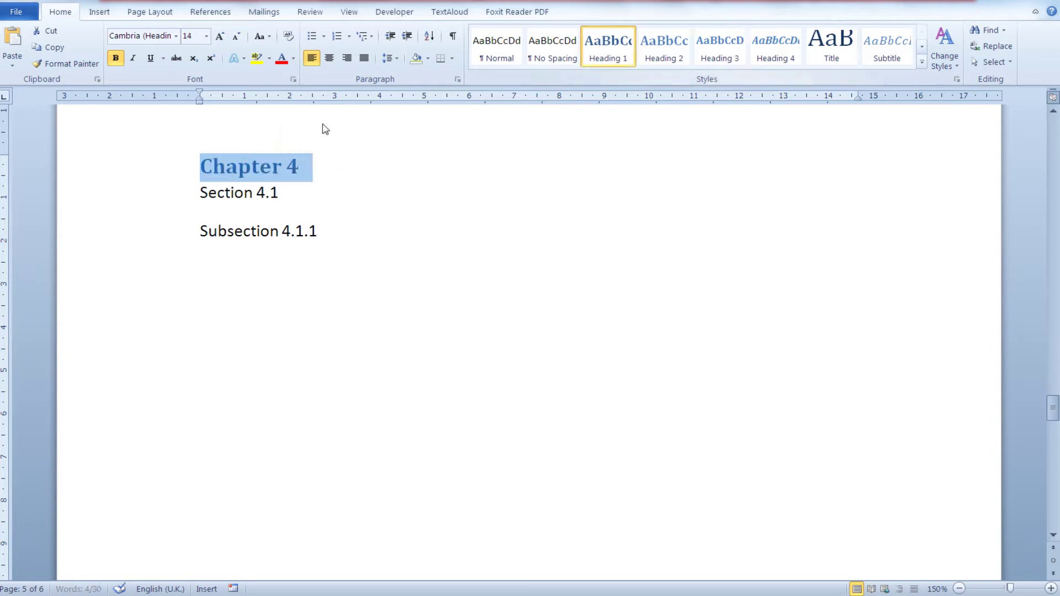
{"action": "triple_click", "coordinate": [244, 200]}
{"action": "left_click", "coordinate": [665, 62]}
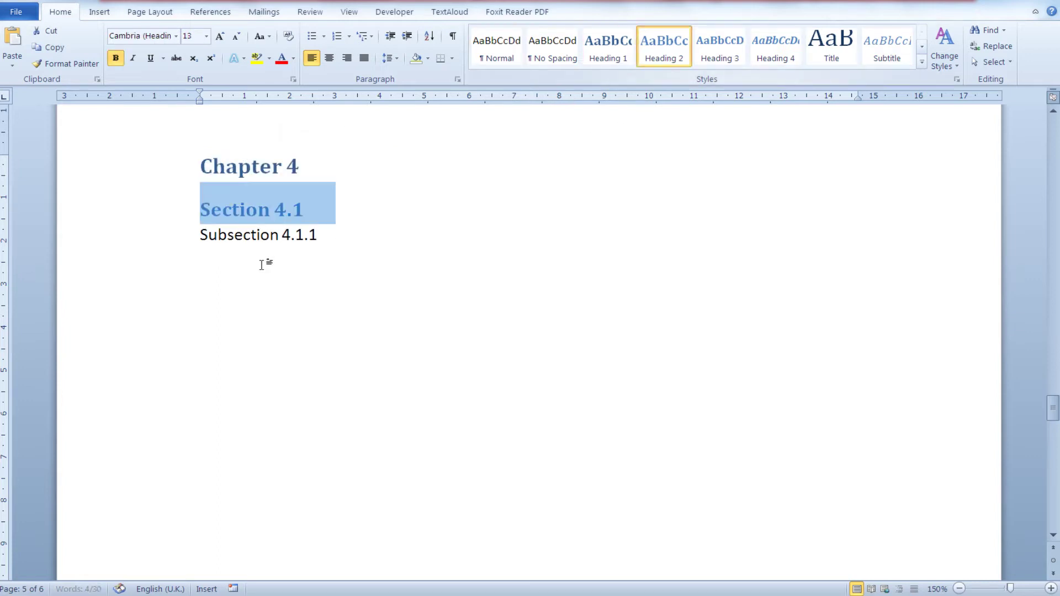
{"action": "triple_click", "coordinate": [241, 235]}
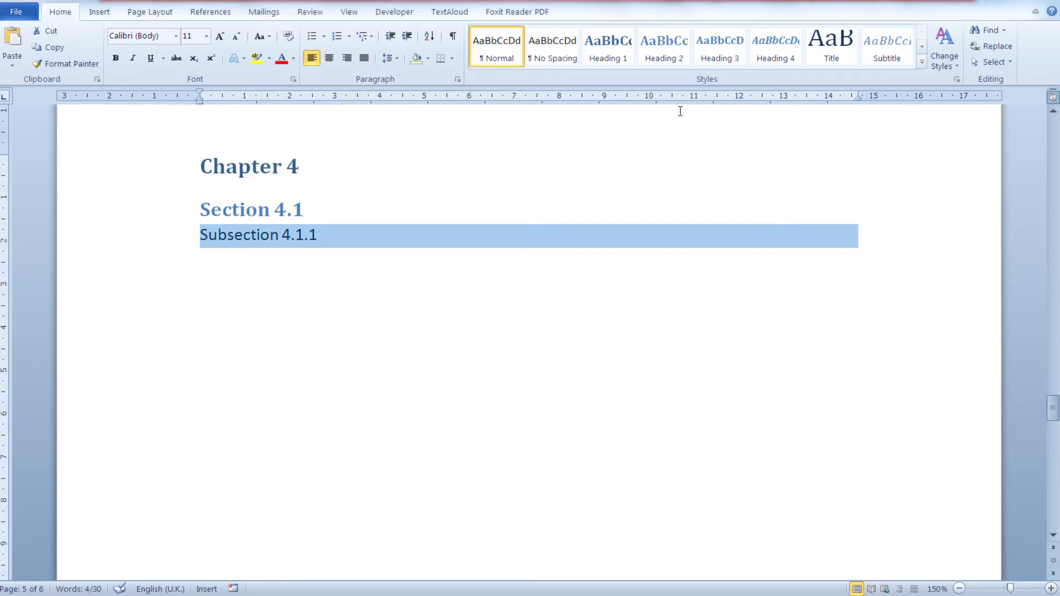
{"action": "left_click", "coordinate": [719, 55]}
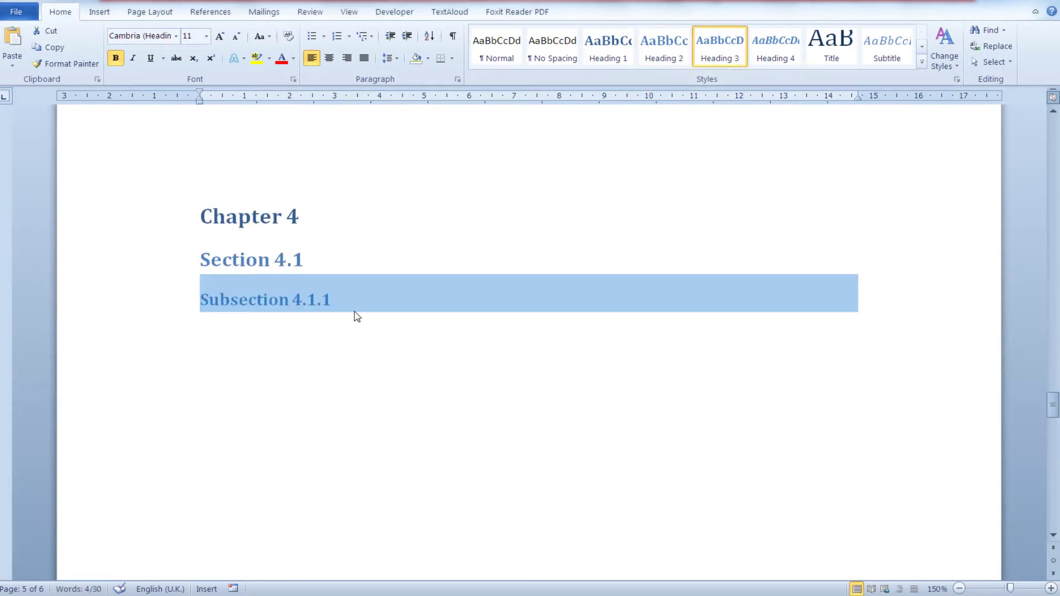
{"action": "left_click", "coordinate": [352, 301]}
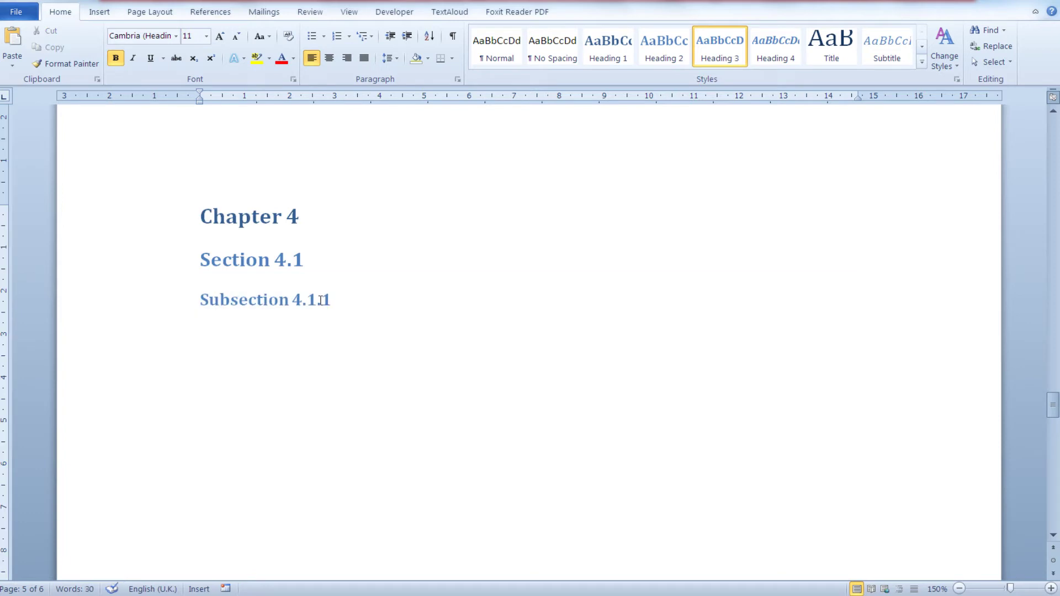
Style Chapter 5, Section 5.1 and Subsection 5.1.1 as Heading 1, 2 and 3
{"action": "scroll", "coordinate": [361, 366], "scroll_direction": "down", "scroll_amount": 15}
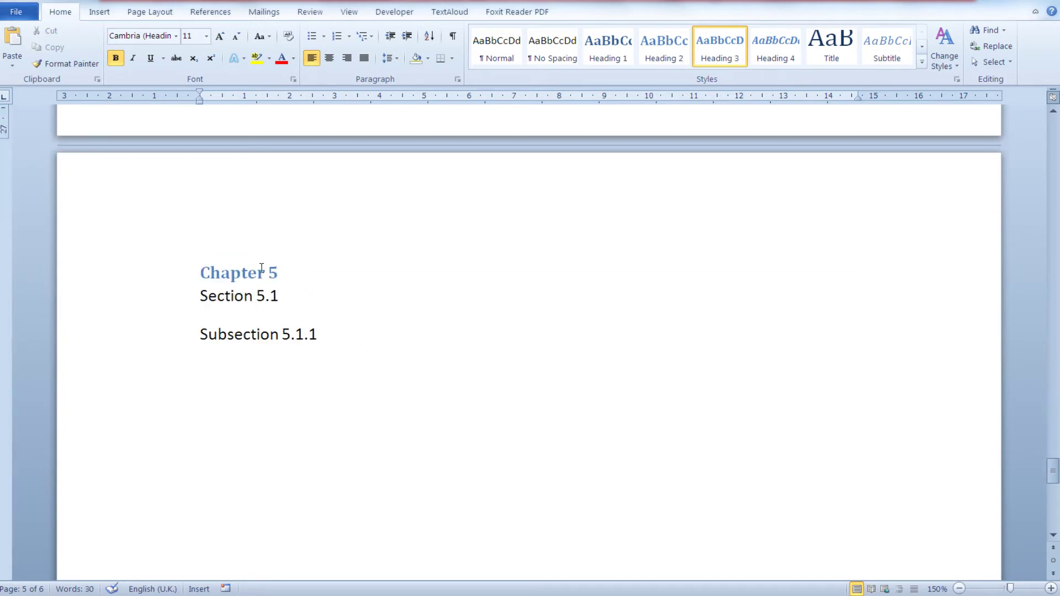
{"action": "triple_click", "coordinate": [261, 267]}
{"action": "left_click", "coordinate": [607, 50]}
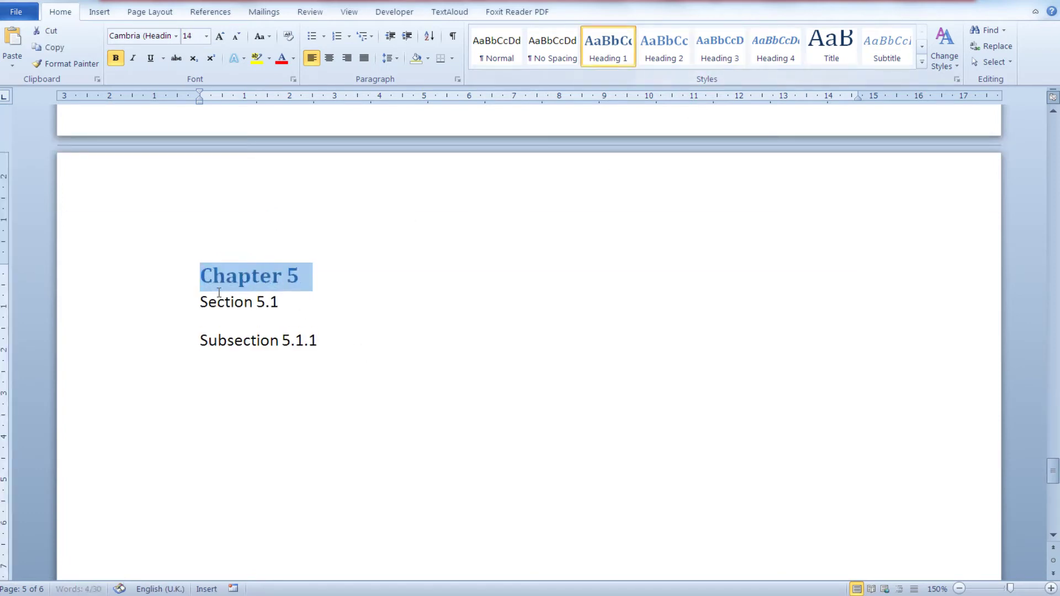
{"action": "triple_click", "coordinate": [219, 301]}
{"action": "left_click", "coordinate": [663, 53]}
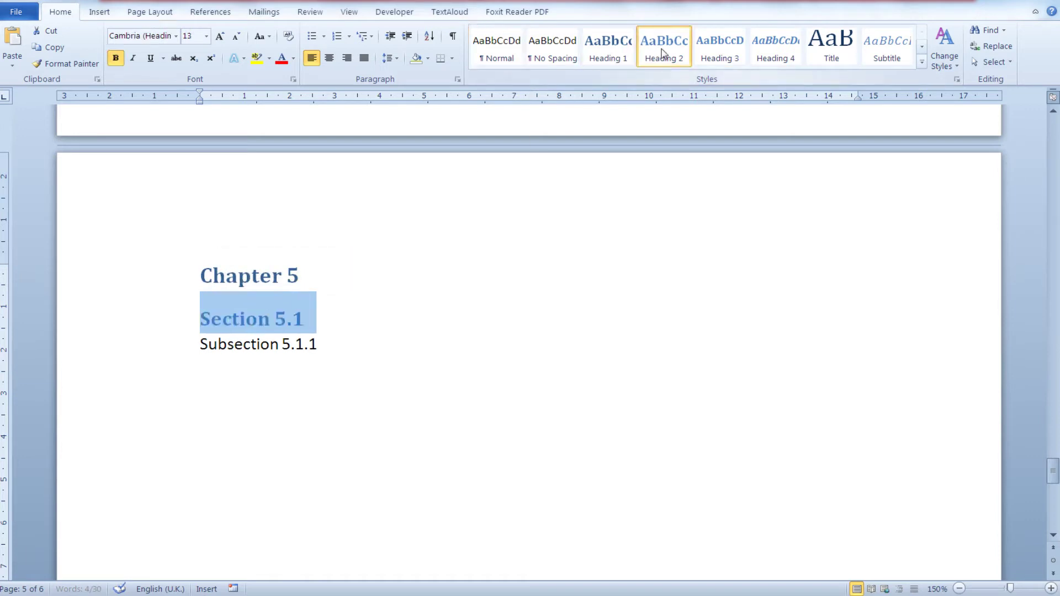
{"action": "triple_click", "coordinate": [287, 345]}
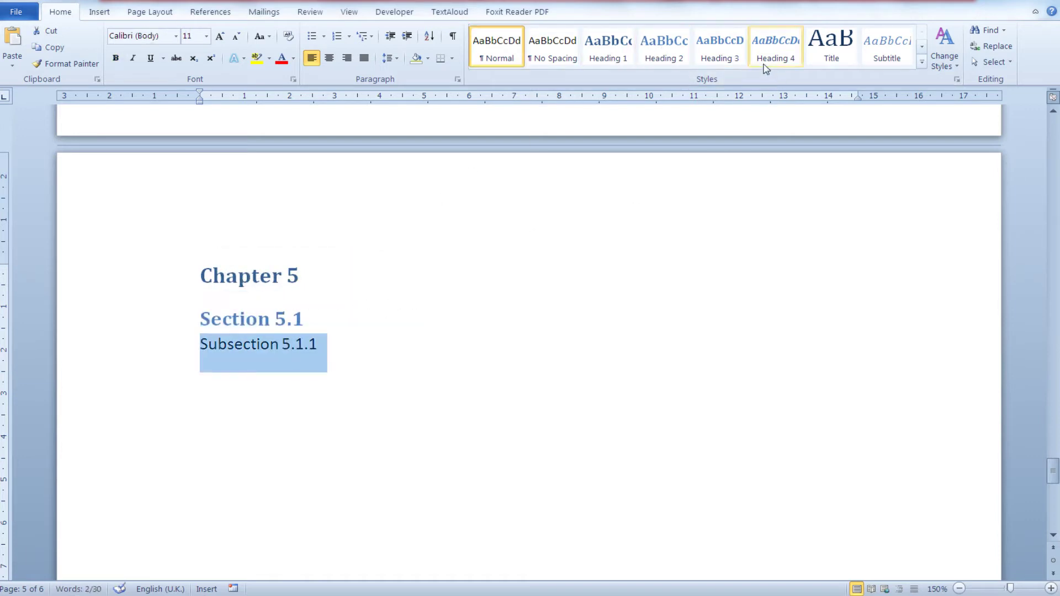
{"action": "left_click", "coordinate": [719, 47]}
{"action": "scroll", "coordinate": [623, 381], "scroll_direction": "down", "scroll_amount": 1}
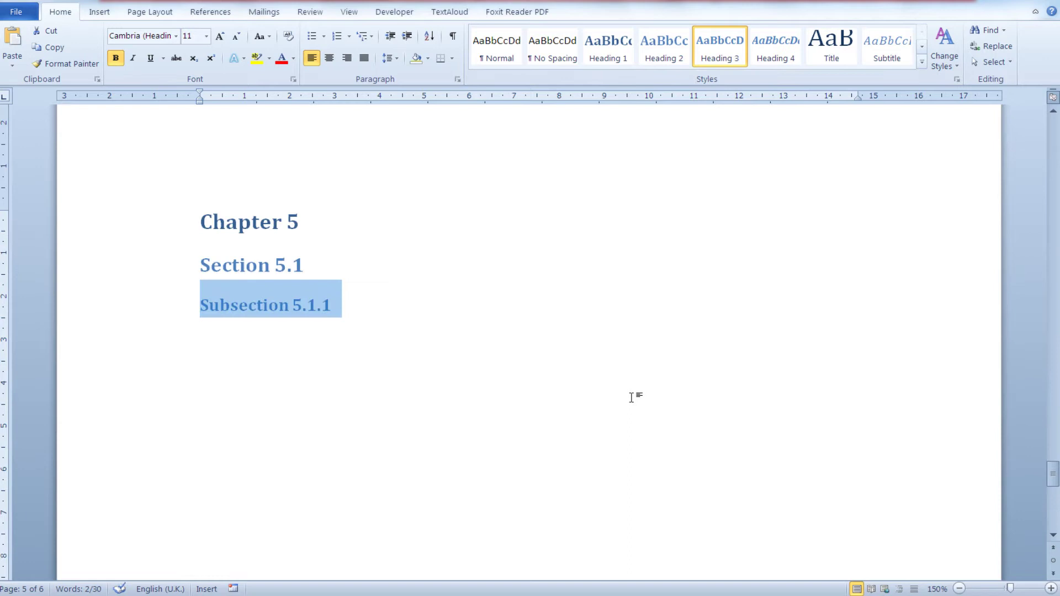
{"action": "scroll", "coordinate": [632, 398], "scroll_direction": "up", "scroll_amount": 20}
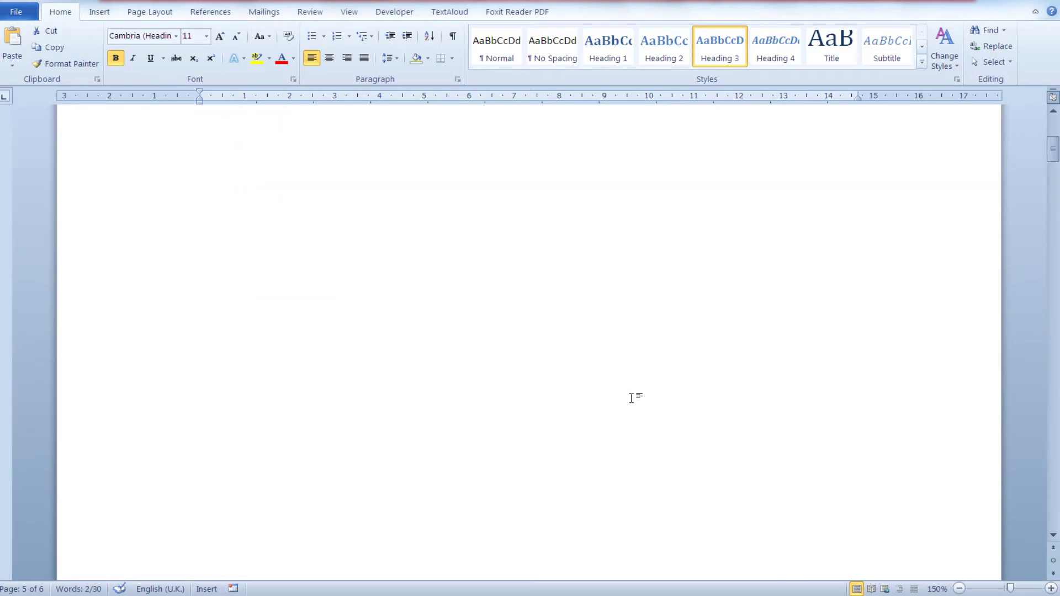
{"action": "scroll", "coordinate": [632, 397], "scroll_direction": "up", "scroll_amount": 3}
{"action": "scroll", "coordinate": [631, 398], "scroll_direction": "down", "scroll_amount": 1}
{"action": "scroll", "coordinate": [595, 393], "scroll_direction": "down", "scroll_amount": 10}
{"action": "scroll", "coordinate": [594, 393], "scroll_direction": "up", "scroll_amount": 5}
Insert an Automatic Table 2 table of contents at the top of page 1
{"action": "left_click", "coordinate": [499, 305]}
{"action": "left_click", "coordinate": [379, 248]}
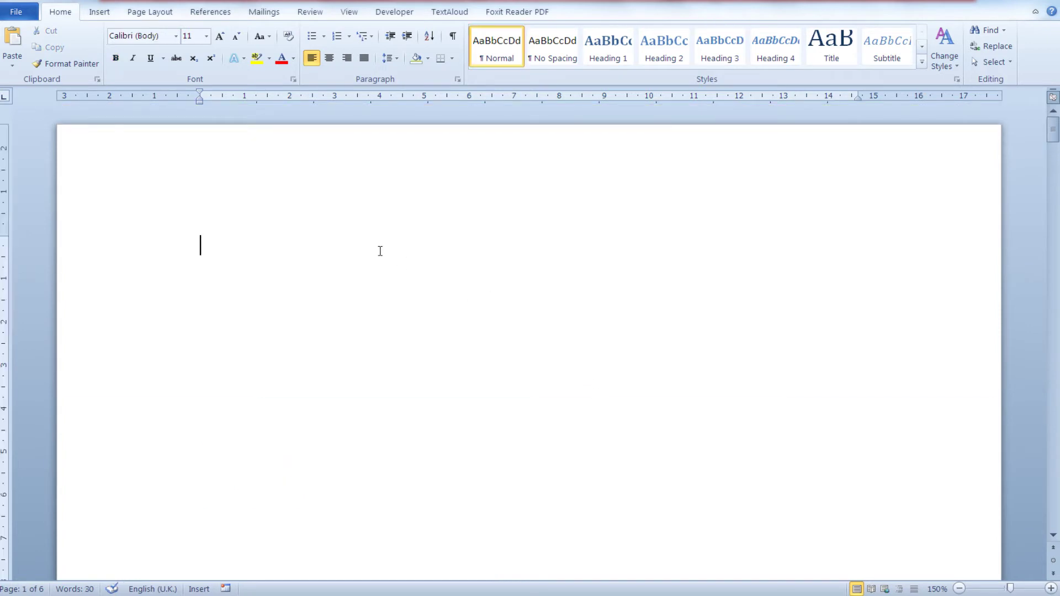
{"action": "left_click", "coordinate": [226, 16]}
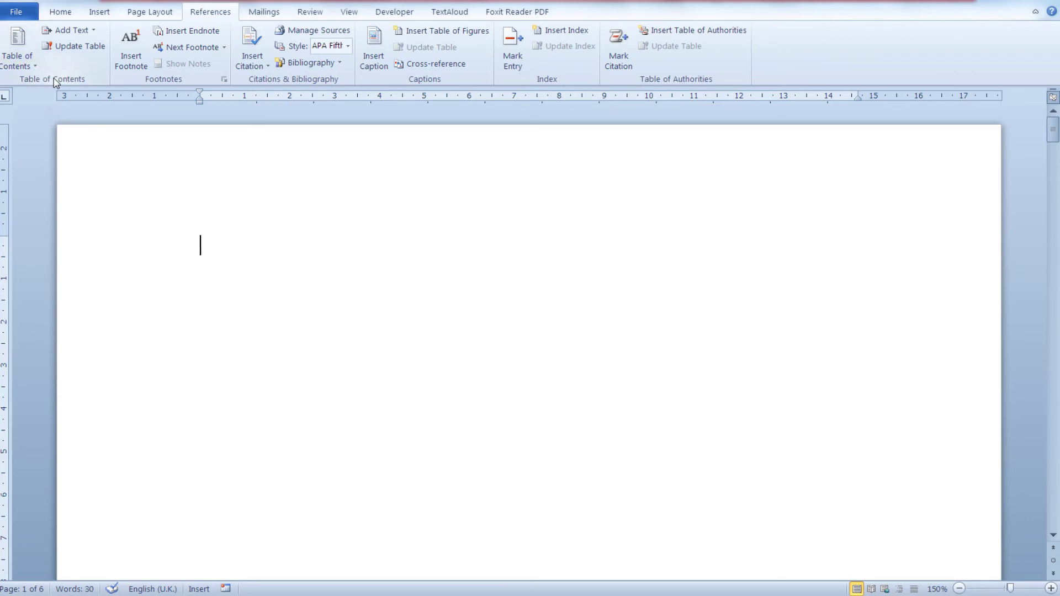
{"action": "left_click", "coordinate": [17, 62]}
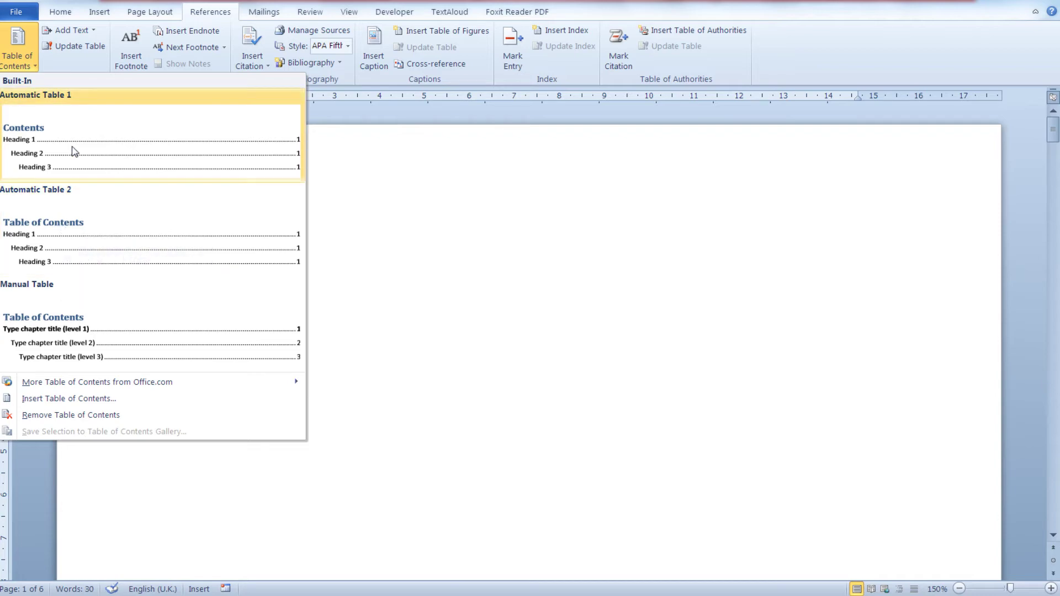
{"action": "left_click", "coordinate": [86, 232]}
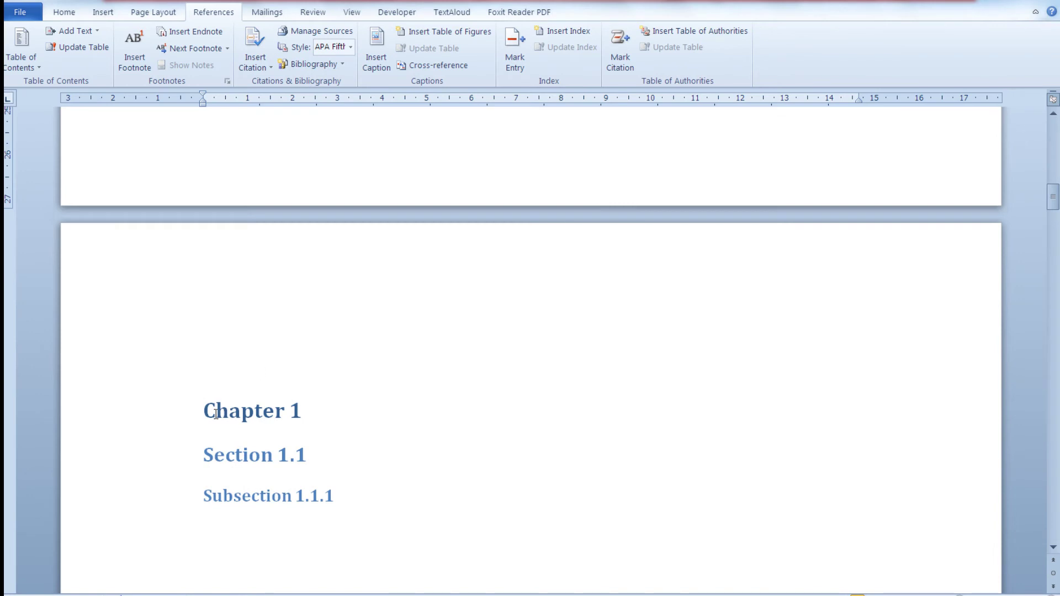
Format the Chapter 1 heading as black Times New Roman at 12 pt
{"action": "triple_click", "coordinate": [215, 414]}
{"action": "left_click", "coordinate": [64, 12]}
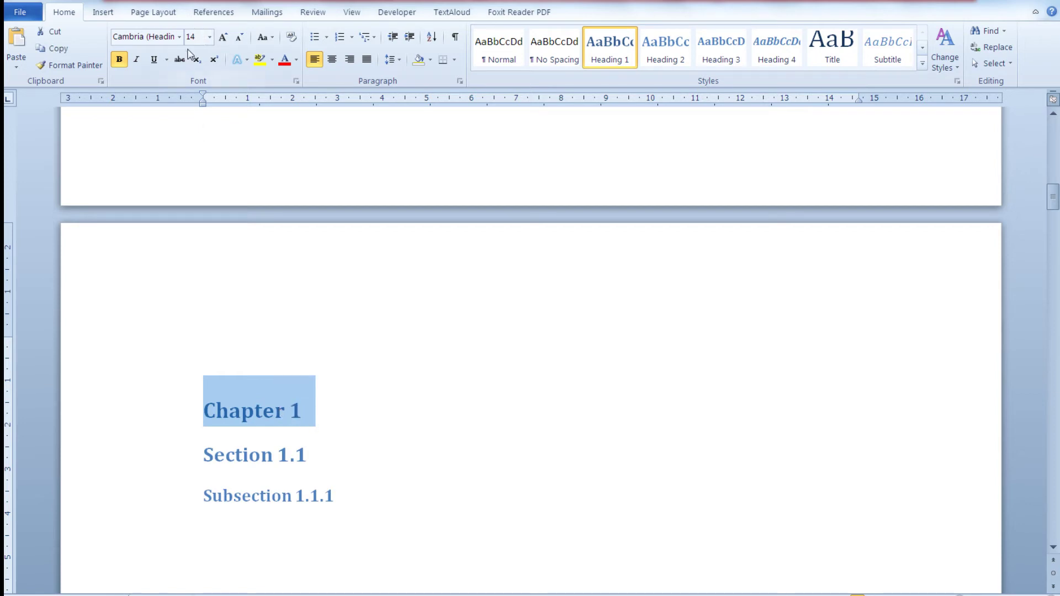
{"action": "left_click", "coordinate": [297, 62]}
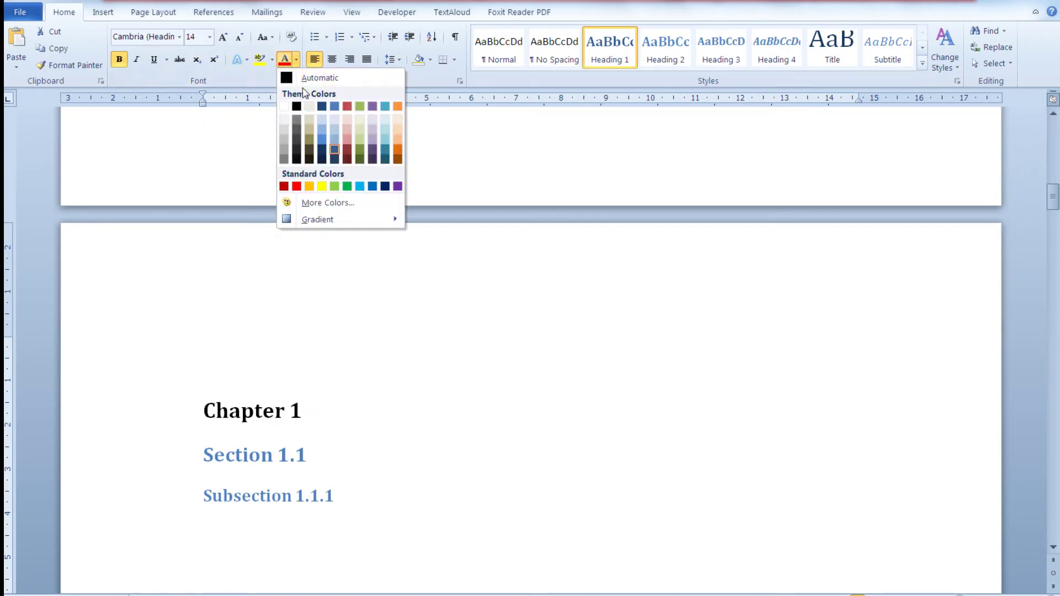
{"action": "left_click", "coordinate": [297, 107]}
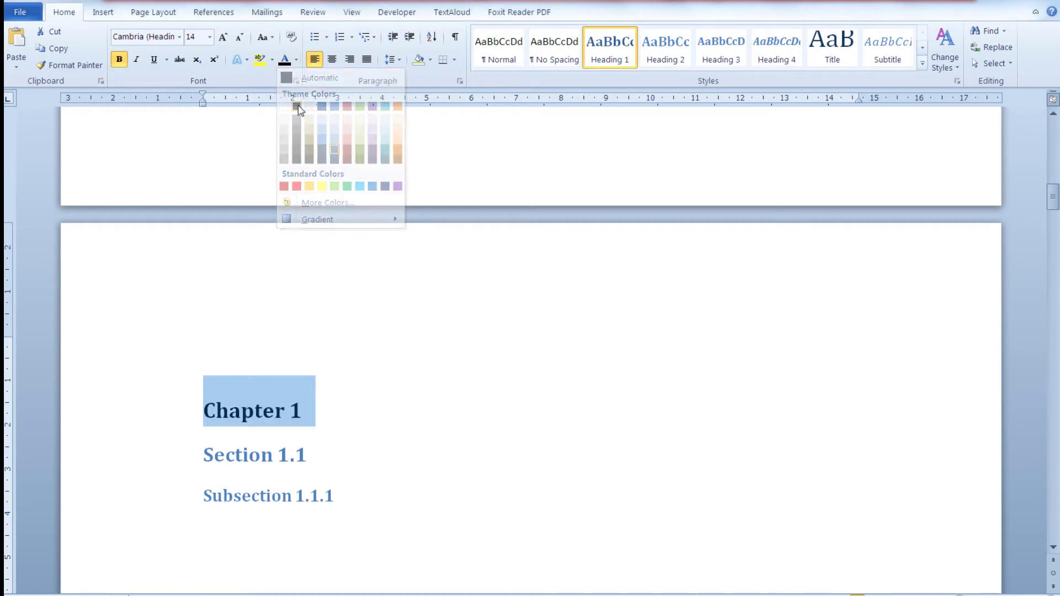
{"action": "left_click", "coordinate": [181, 42]}
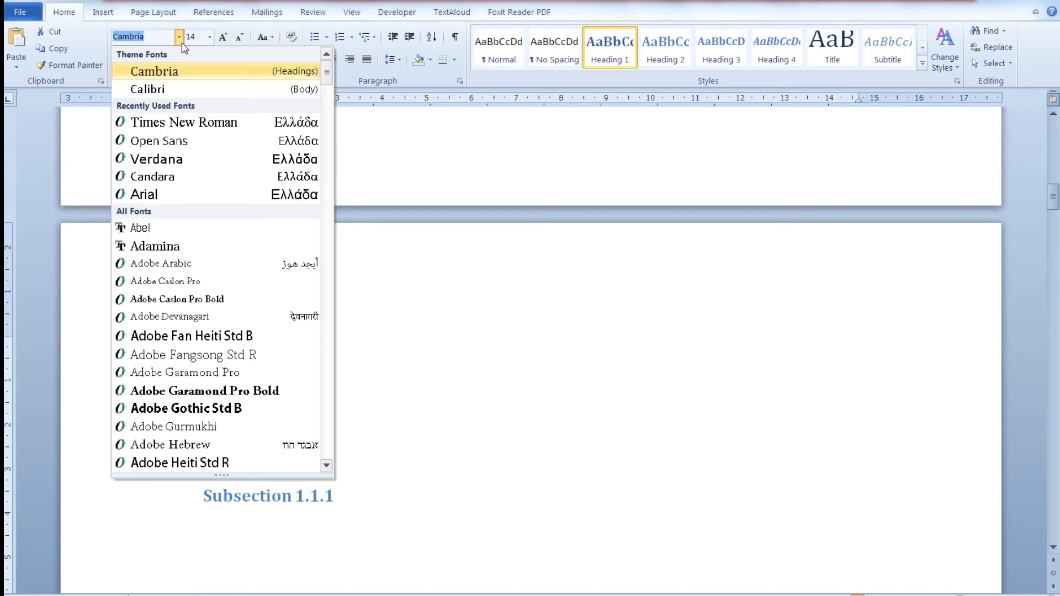
{"action": "left_click", "coordinate": [204, 122]}
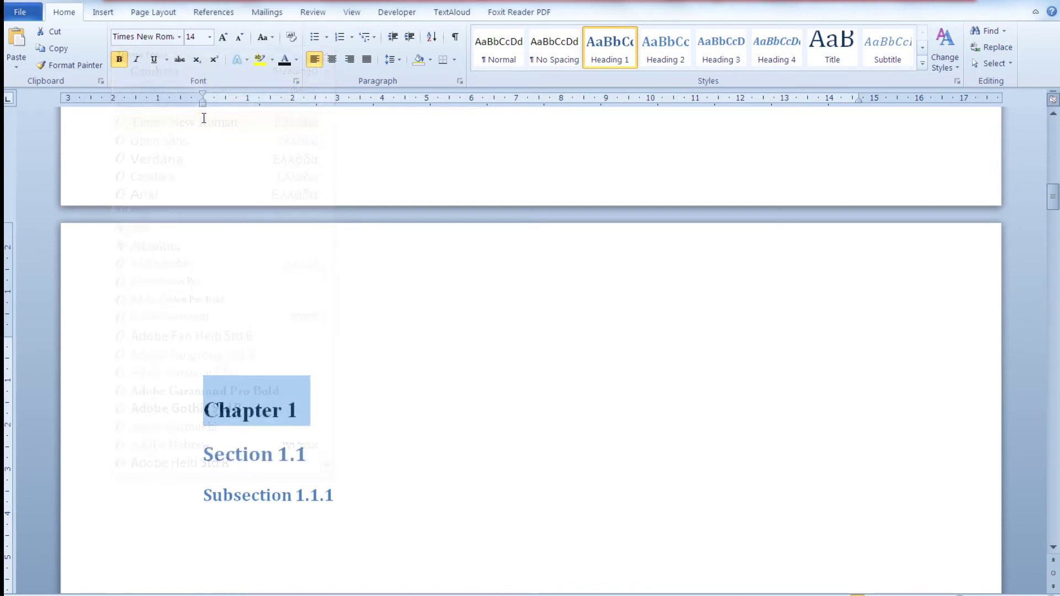
{"action": "left_click", "coordinate": [209, 37]}
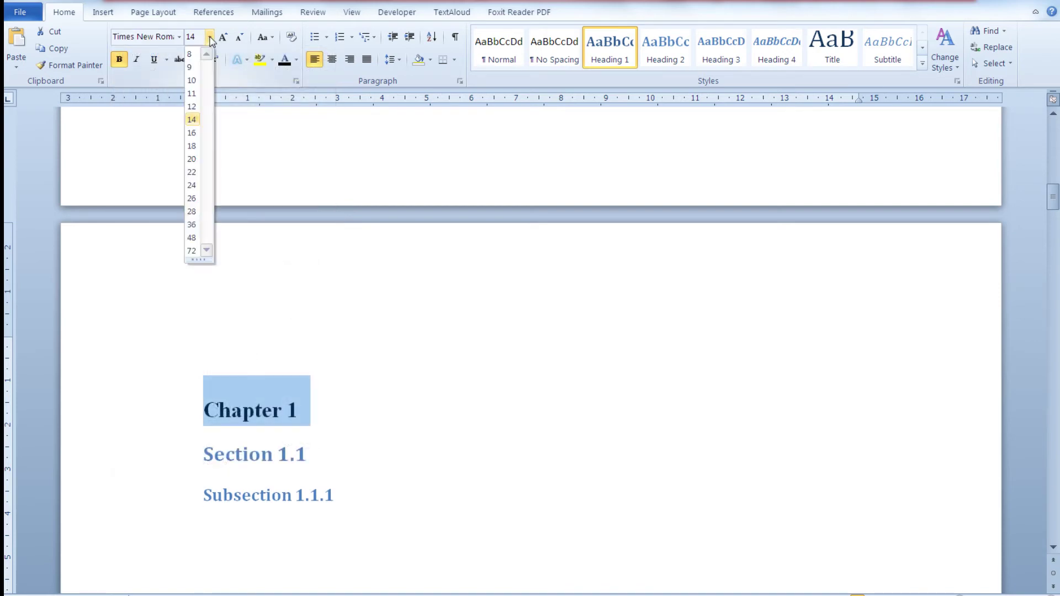
{"action": "left_click", "coordinate": [192, 107]}
{"action": "scroll", "coordinate": [350, 376], "scroll_direction": "down", "scroll_amount": 2}
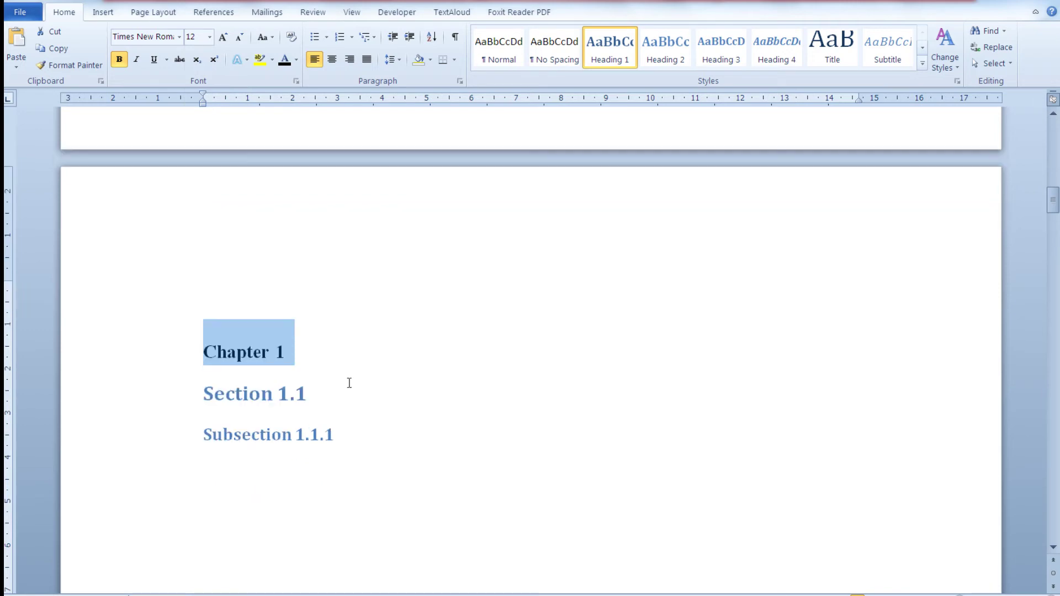
{"action": "left_click", "coordinate": [349, 383]}
Add 'My' before the contents heading so it reads 'My Table of Contents'
{"action": "scroll", "coordinate": [539, 386], "scroll_direction": "up", "scroll_amount": 10}
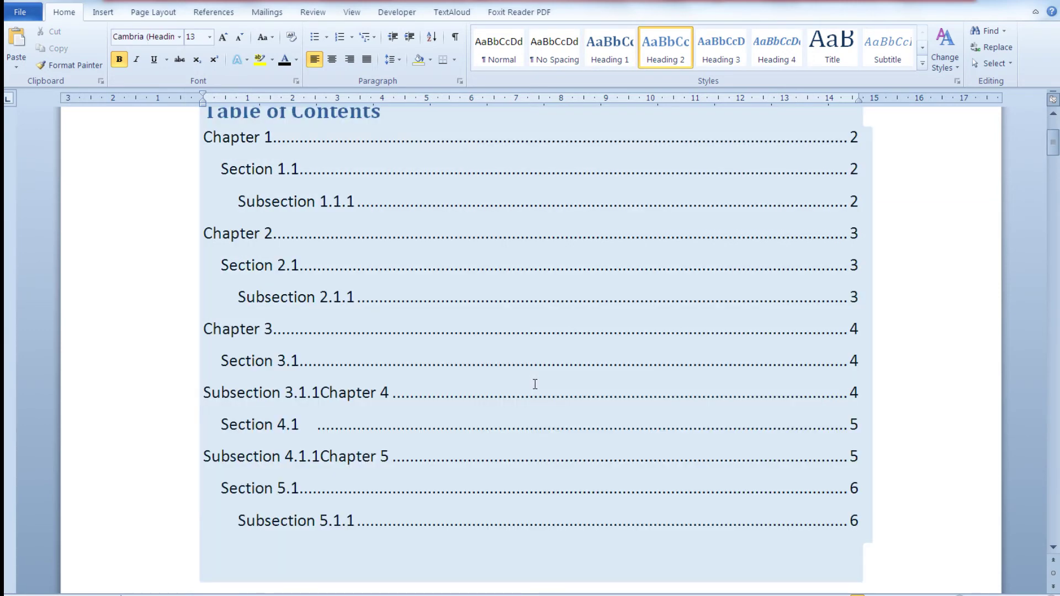
{"action": "scroll", "coordinate": [535, 384], "scroll_direction": "up", "scroll_amount": 6}
{"action": "scroll", "coordinate": [535, 384], "scroll_direction": "down", "scroll_amount": 12}
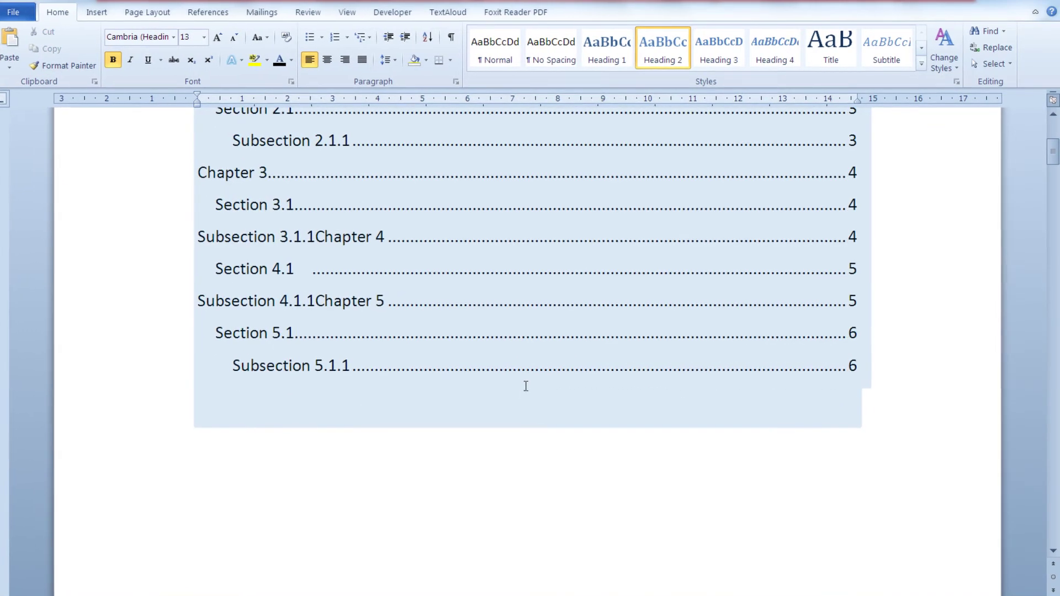
{"action": "scroll", "coordinate": [516, 381], "scroll_direction": "up", "scroll_amount": 10}
{"action": "left_click", "coordinate": [226, 300]}
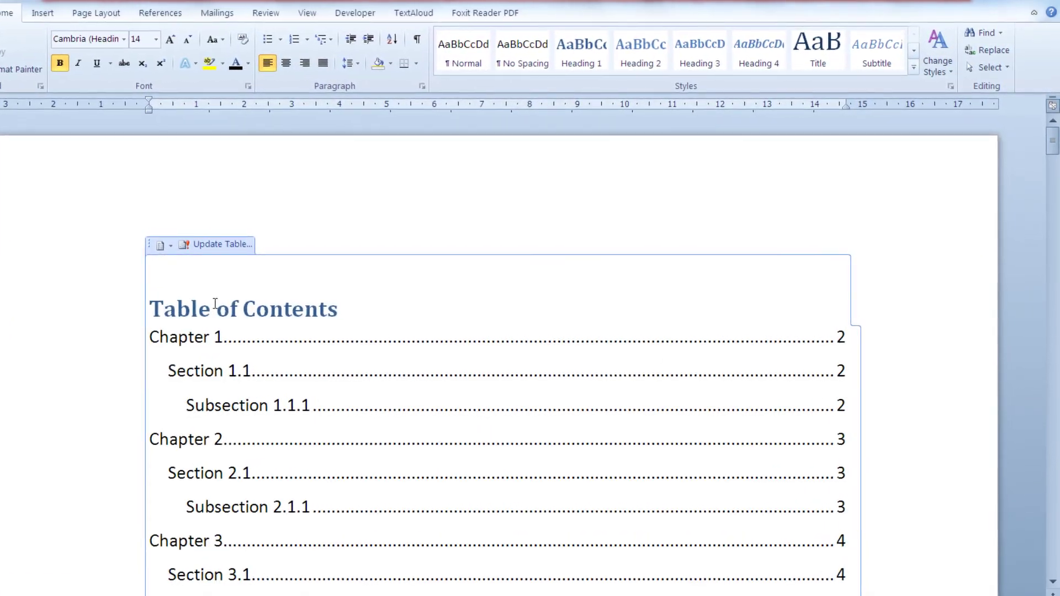
{"action": "triple_click", "coordinate": [214, 307]}
{"action": "left_click", "coordinate": [200, 304]}
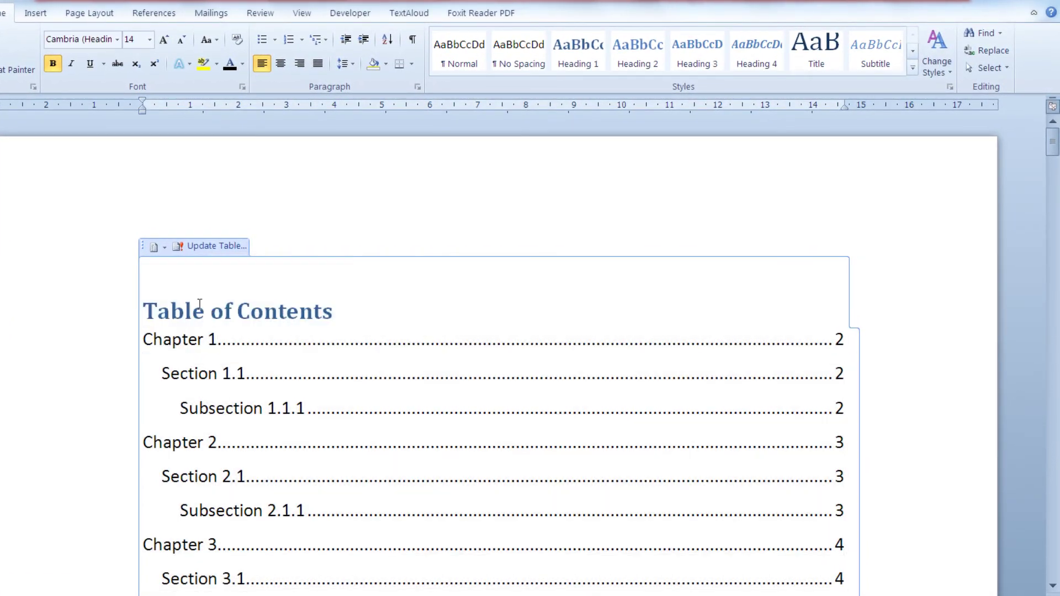
{"action": "left_click", "coordinate": [148, 309]}
{"action": "type", "text": "My"}
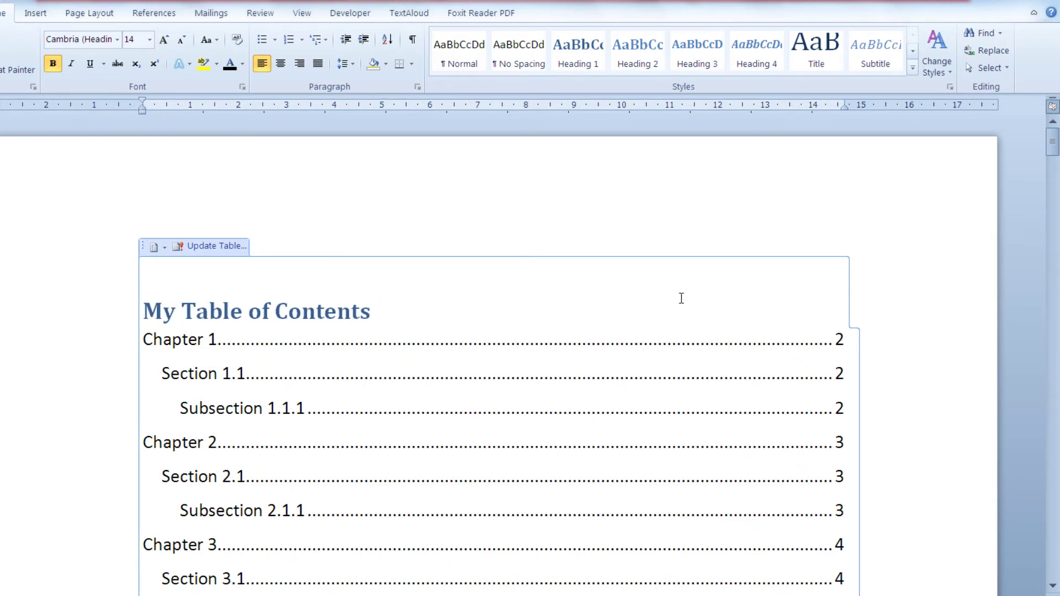
{"action": "key", "text": "End"}
Add 'My' before the Chapter 1 heading so it reads 'My Chapter 1'
{"action": "scroll", "coordinate": [914, 276], "scroll_direction": "down", "scroll_amount": 10}
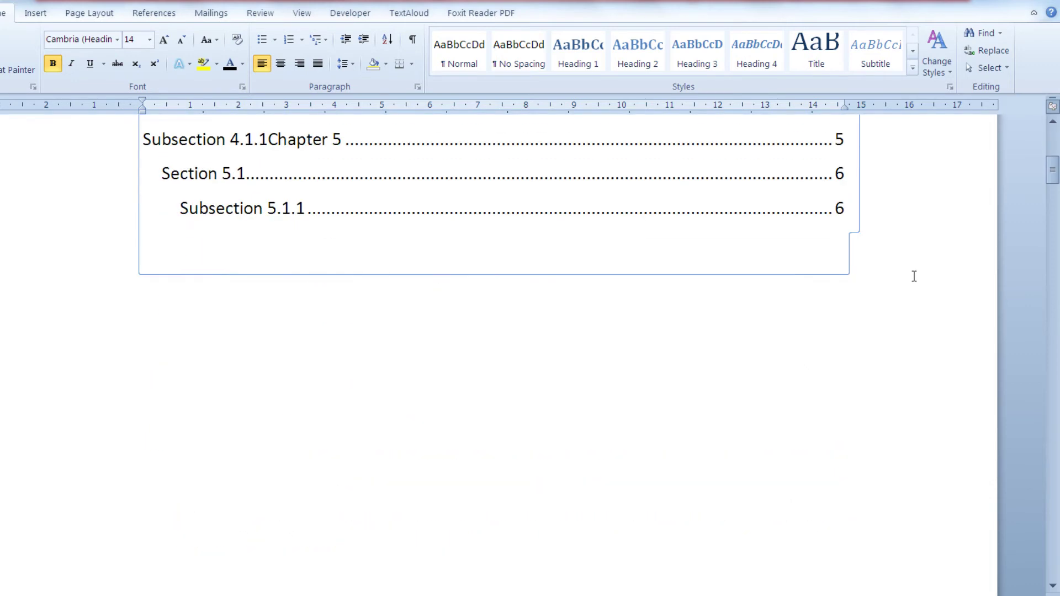
{"action": "scroll", "coordinate": [914, 276], "scroll_direction": "down", "scroll_amount": 10}
{"action": "left_click", "coordinate": [677, 308]}
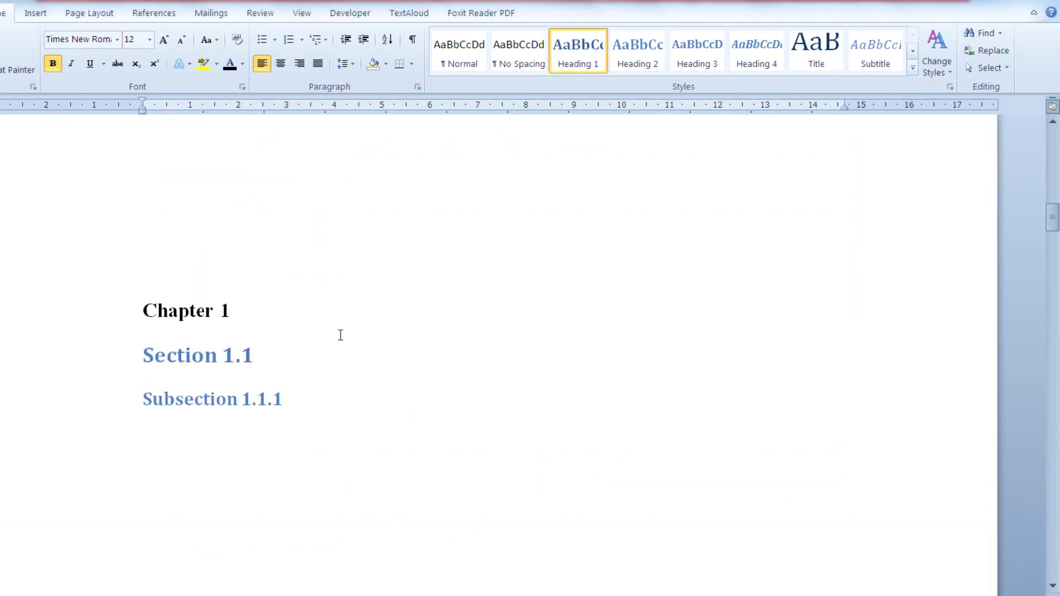
{"action": "scroll", "coordinate": [339, 335], "scroll_direction": "down", "scroll_amount": 2}
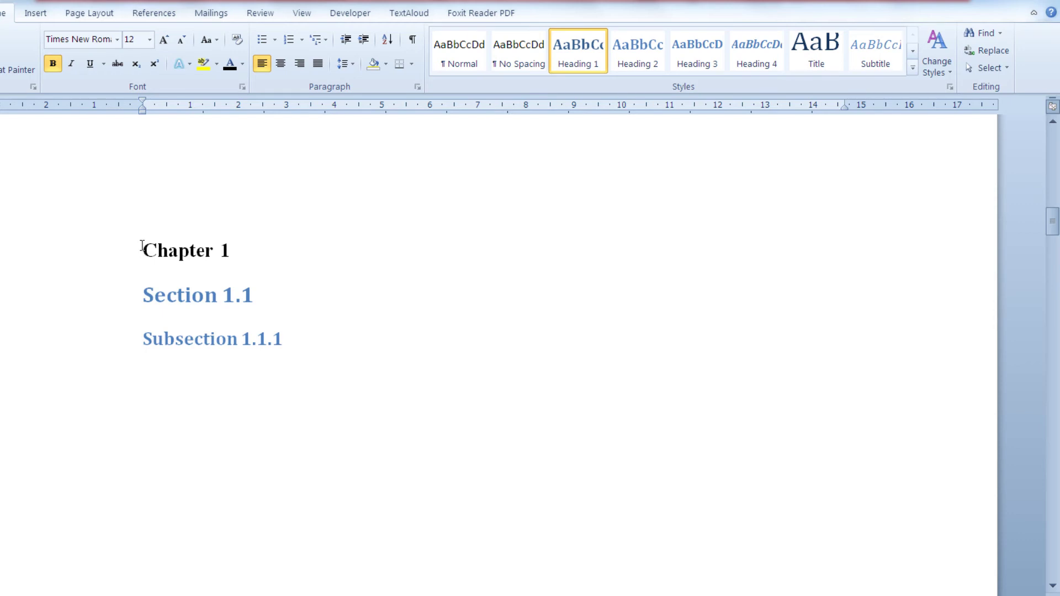
{"action": "type", "text": "My"}
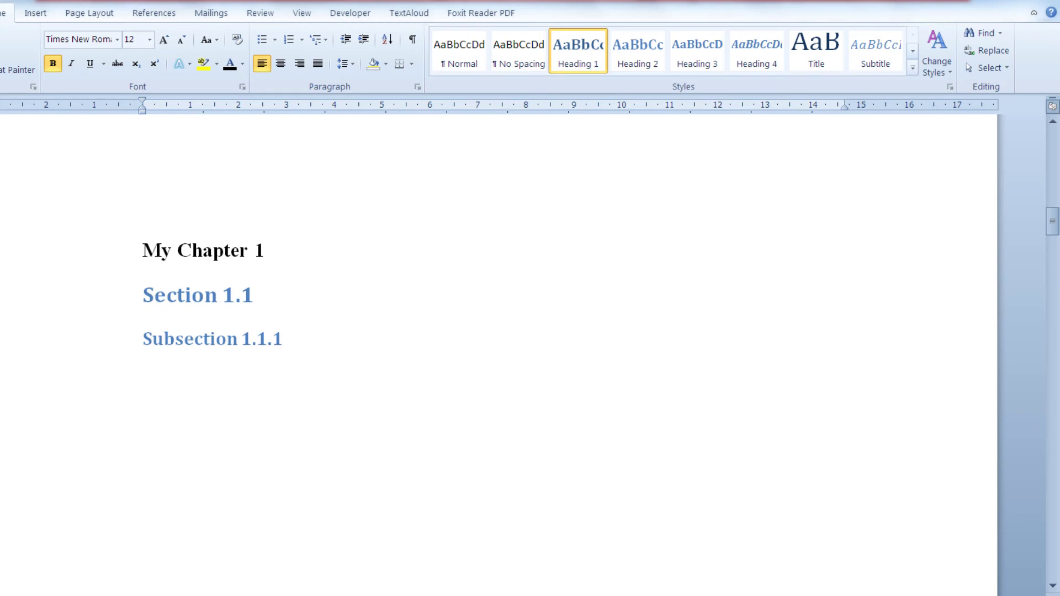
{"action": "scroll", "coordinate": [629, 329], "scroll_direction": "up", "scroll_amount": 20}
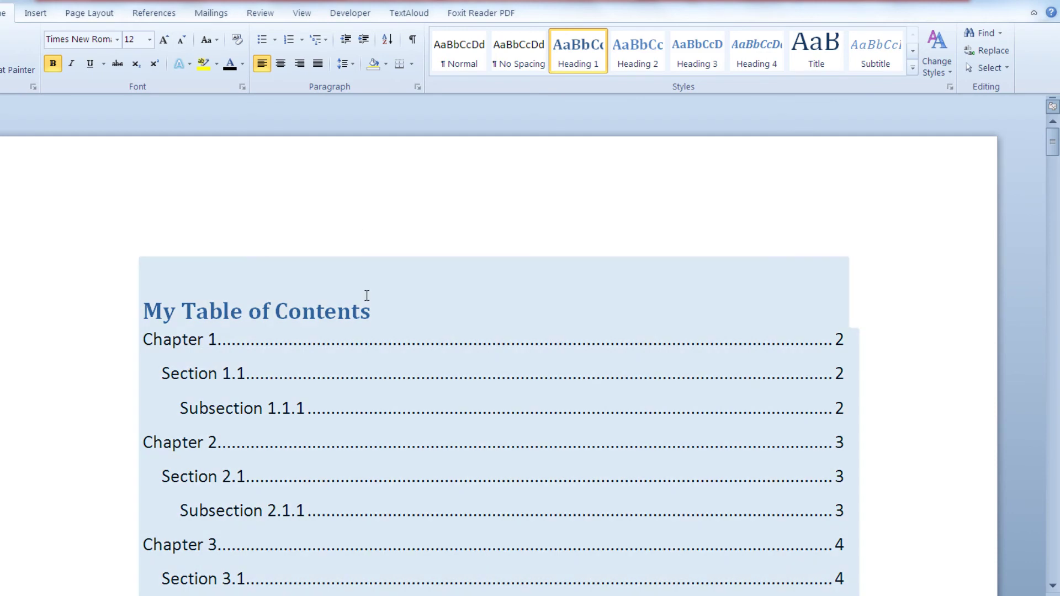
Open Update Table for the table of contents and choose 'Update entire table'
{"action": "left_click", "coordinate": [365, 298]}
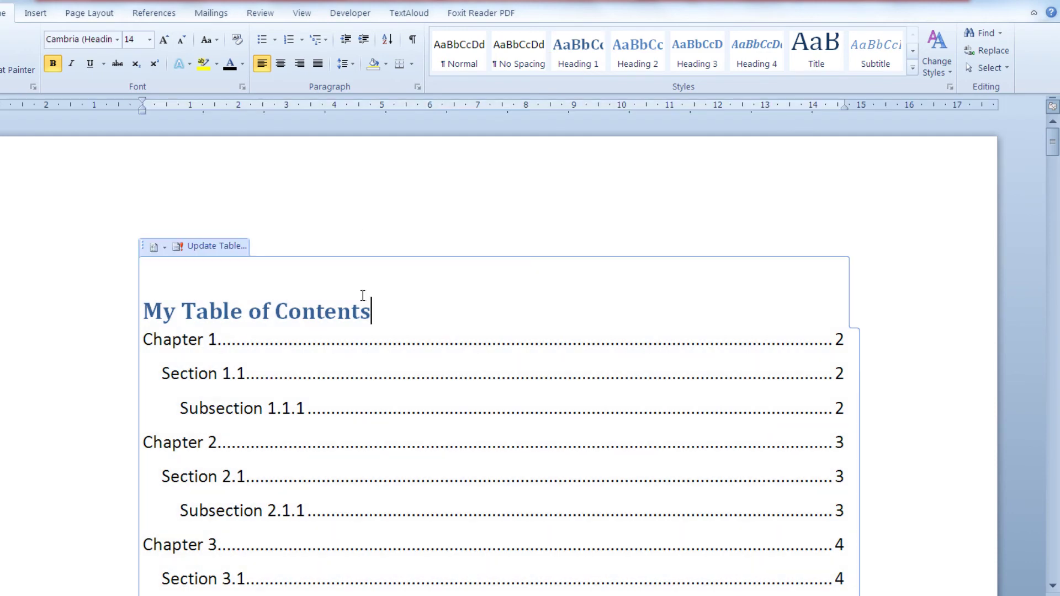
{"action": "left_click", "coordinate": [197, 248]}
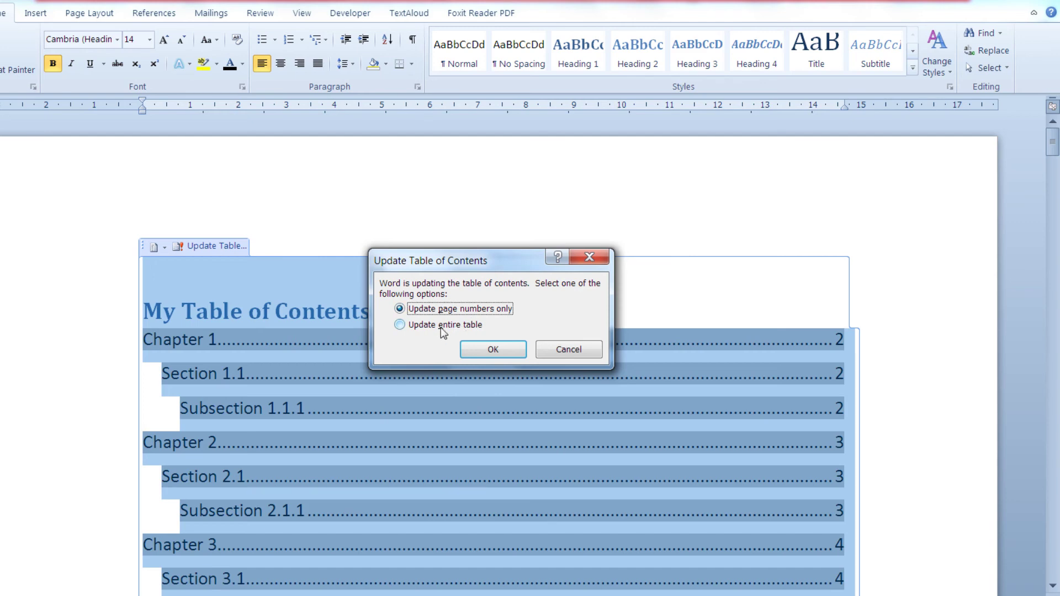
{"action": "left_click", "coordinate": [400, 325]}
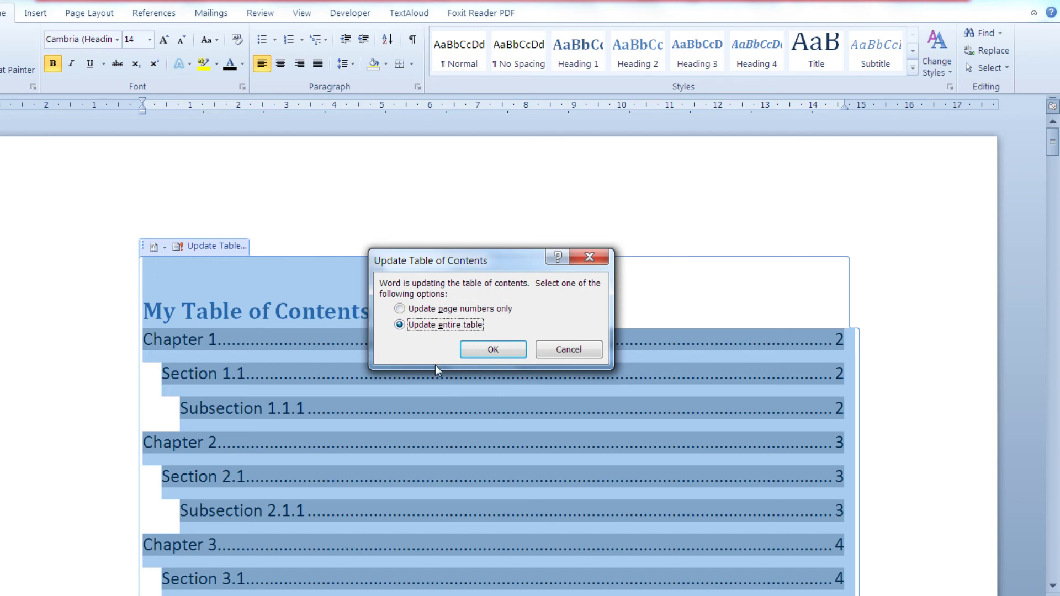
Confirm the entire-table update so the table of contents lists My Chapter 1
{"action": "left_click", "coordinate": [478, 347]}
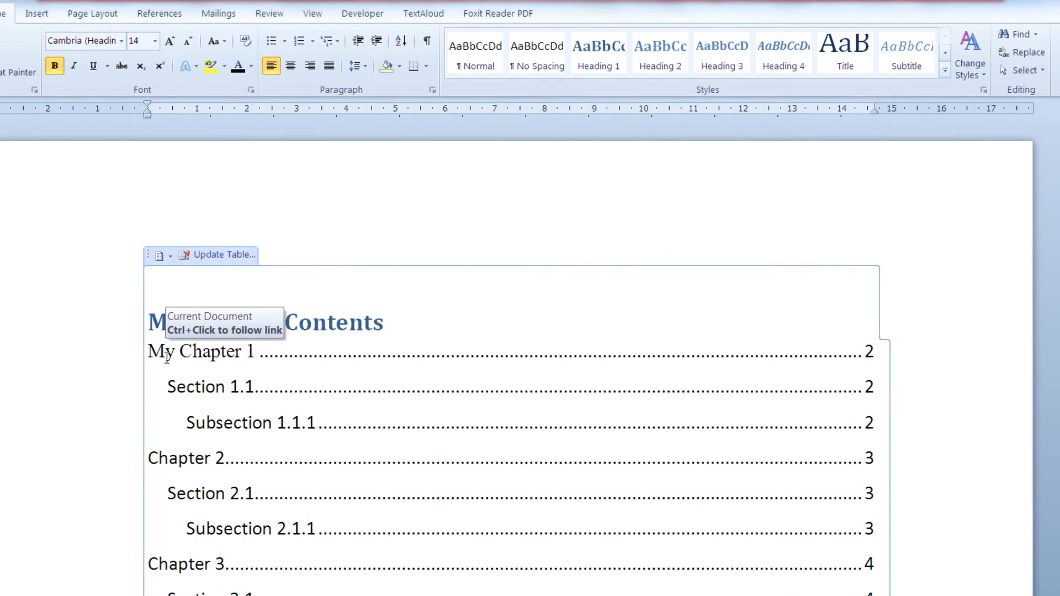
{"action": "scroll", "coordinate": [154, 389], "scroll_direction": "down", "scroll_amount": 1}
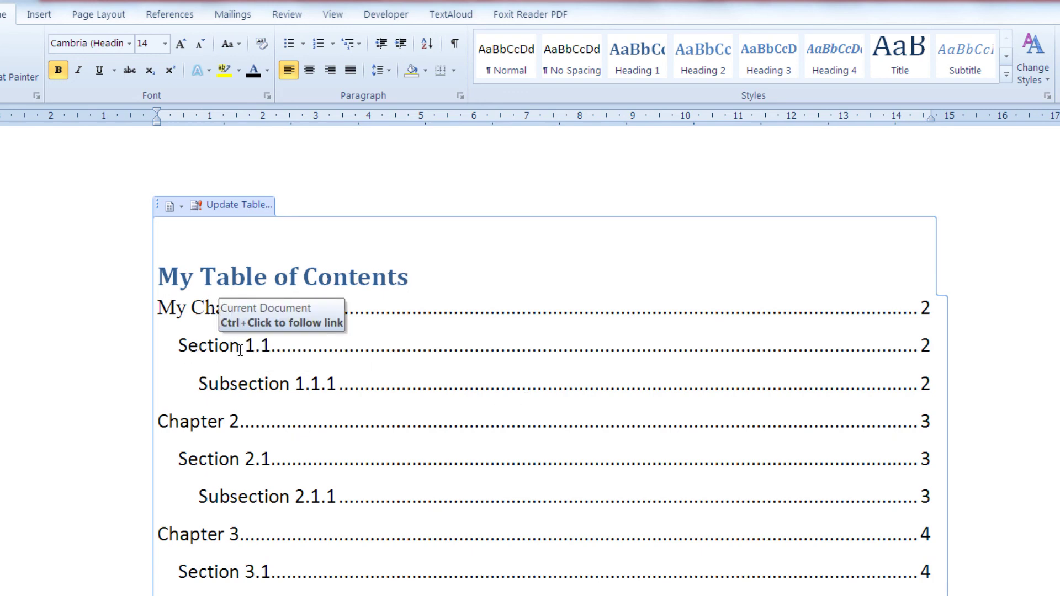
{"action": "scroll", "coordinate": [390, 436], "scroll_direction": "down", "scroll_amount": 2}
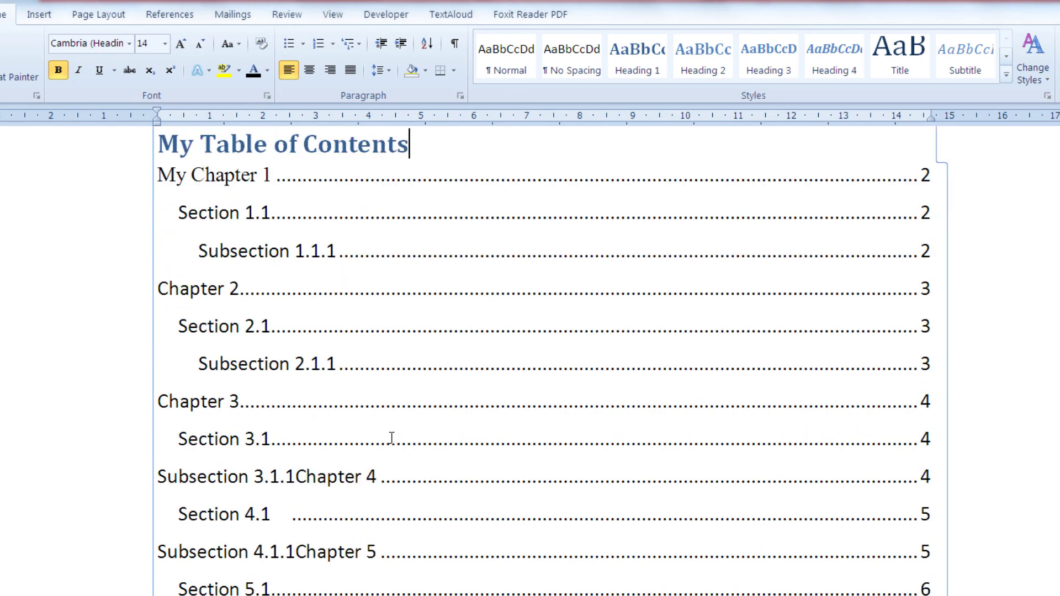
{"action": "scroll", "coordinate": [392, 438], "scroll_direction": "up", "scroll_amount": 3}
{"action": "scroll", "coordinate": [55, 483], "scroll_direction": "down", "scroll_amount": 20}
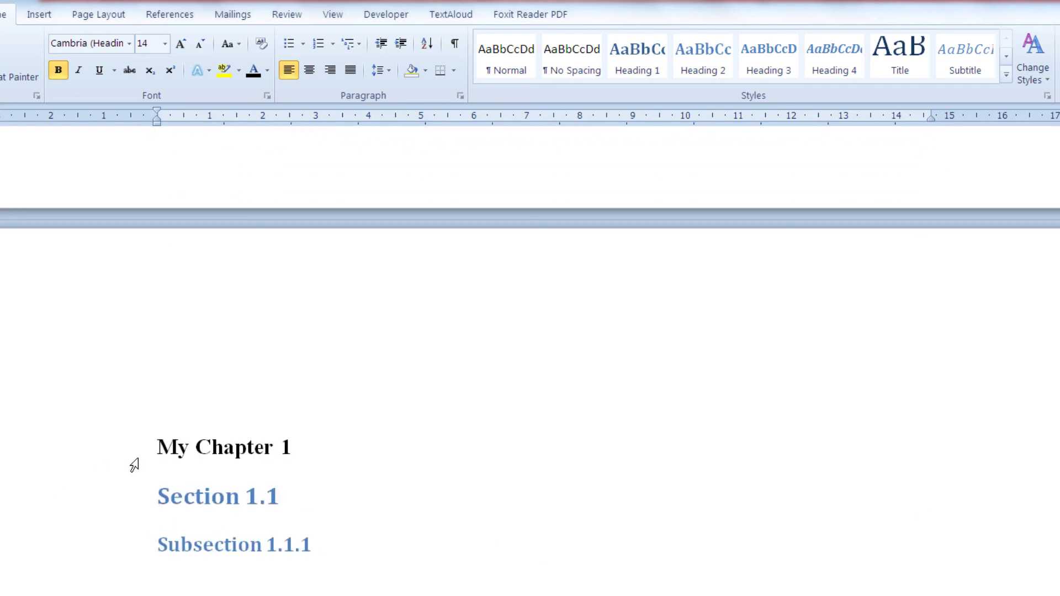
{"action": "left_click", "coordinate": [326, 415]}
{"action": "scroll", "coordinate": [422, 495], "scroll_direction": "down", "scroll_amount": 2}
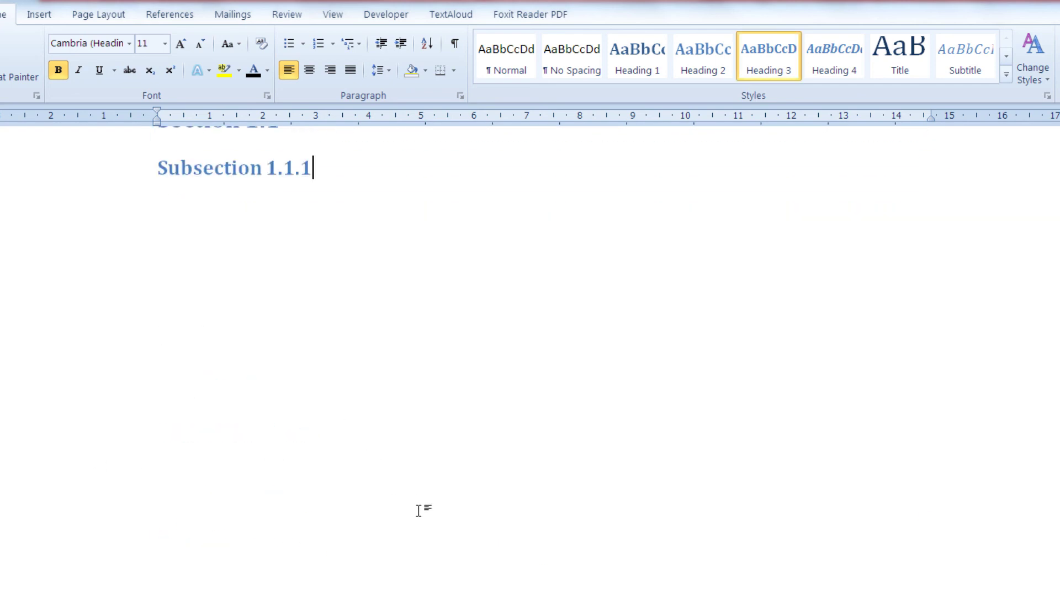